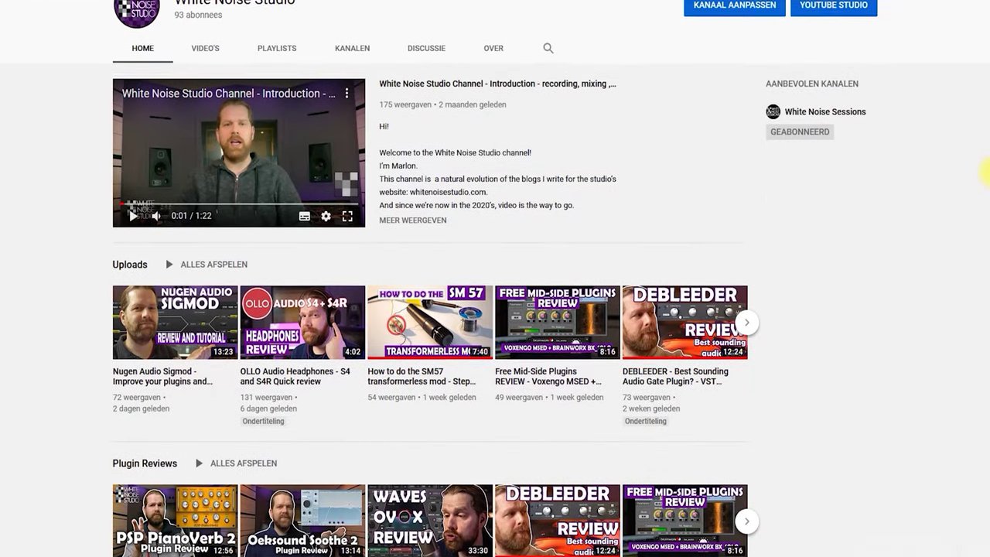
pyautogui.scroll(-10, 984, 172)
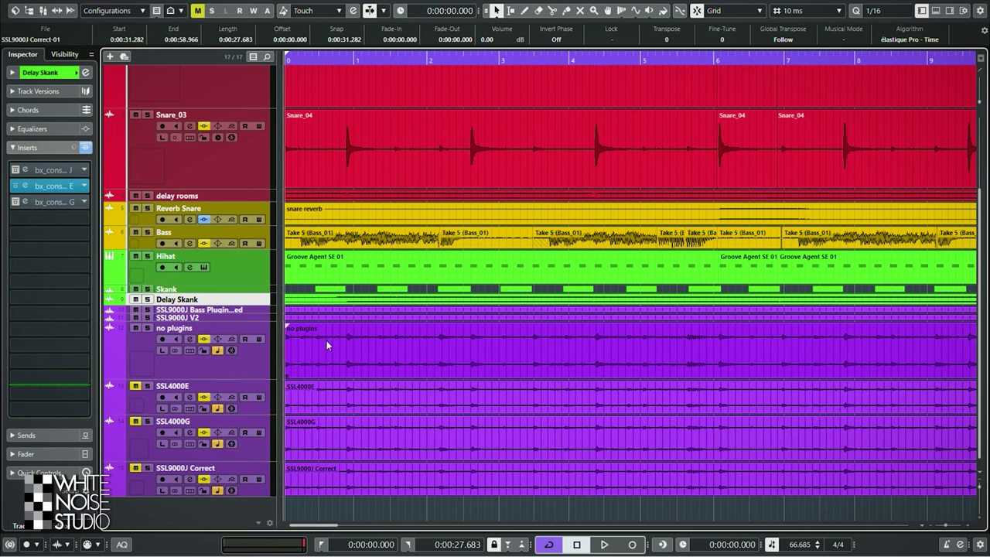
pyautogui.click(331, 409)
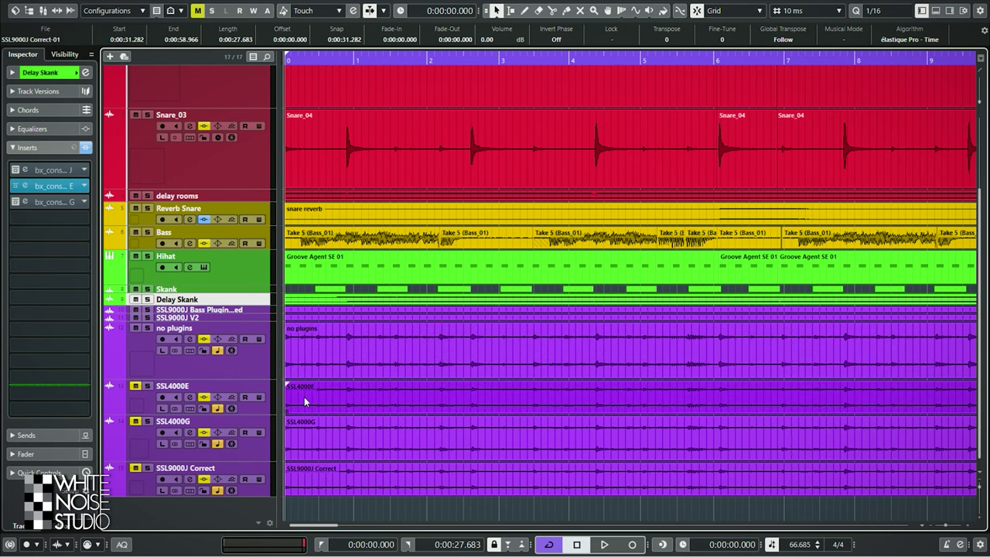
pyautogui.click(454, 427)
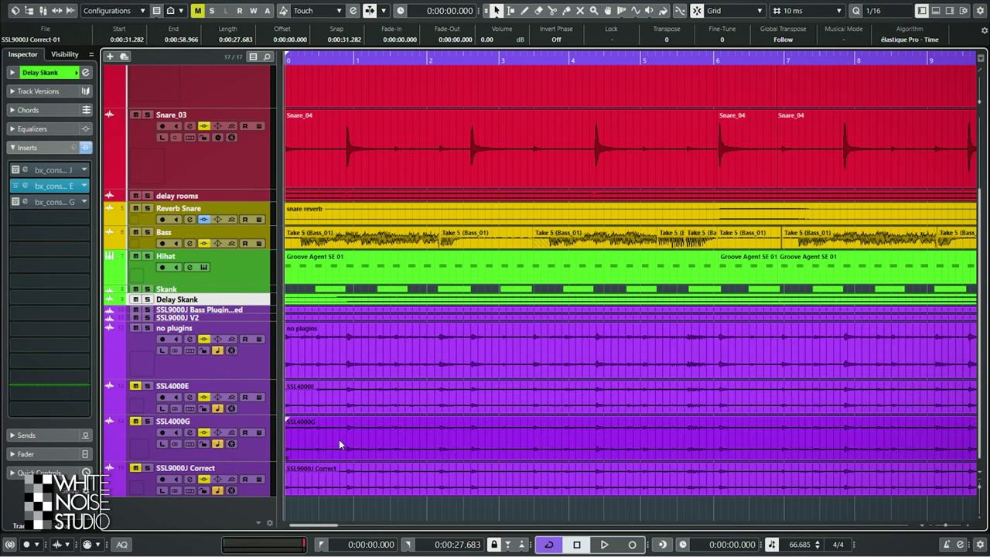
pyautogui.click(314, 481)
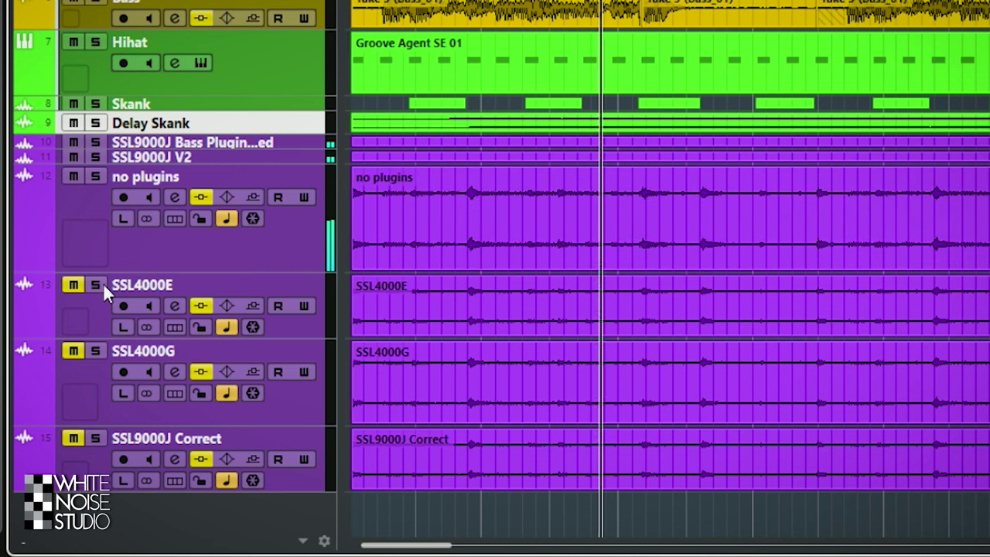
# Step: Solo the SSL4000E, SSL4000G and SSL9000J Correct tracks one at a time during playback to compare them with the full mix
pyautogui.click(96, 285)
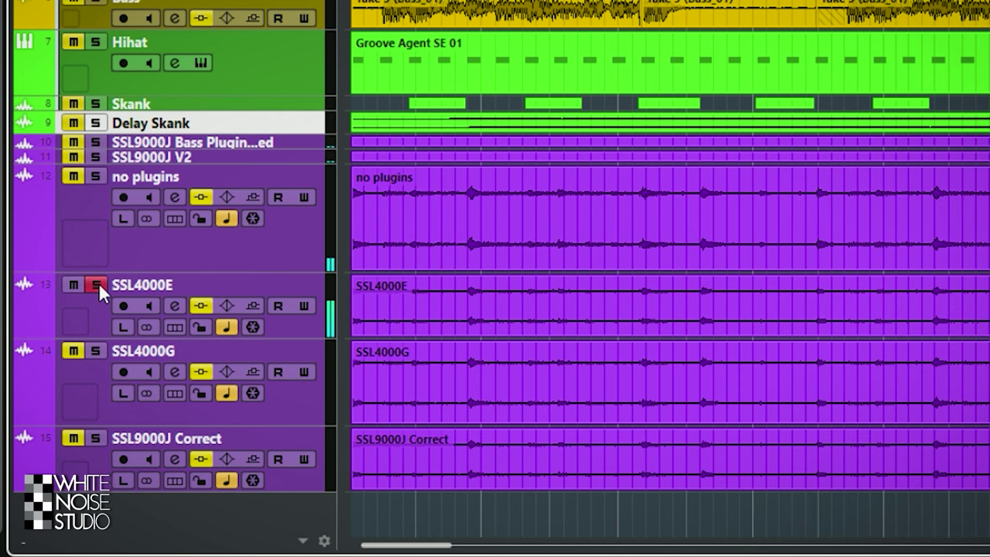
pyautogui.click(96, 285)
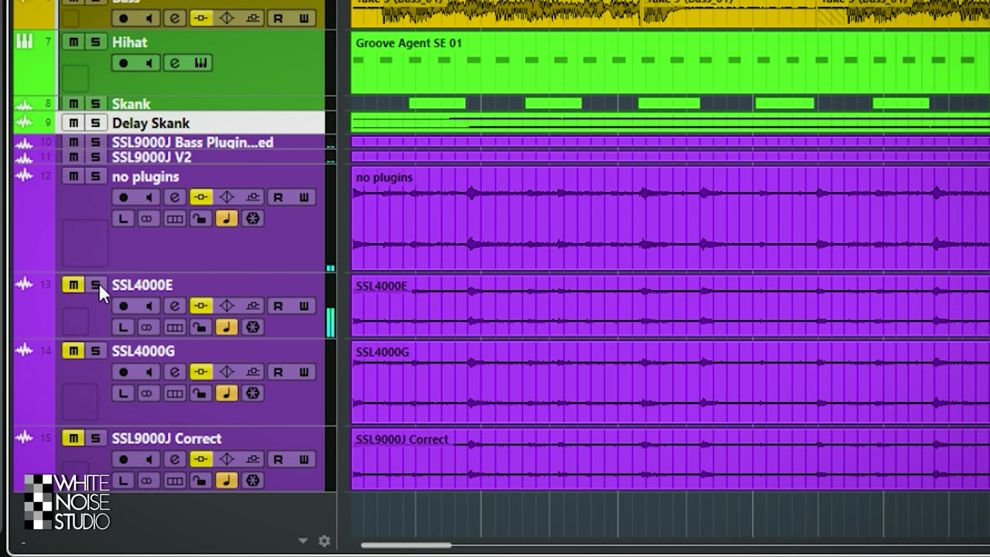
pyautogui.click(103, 350)
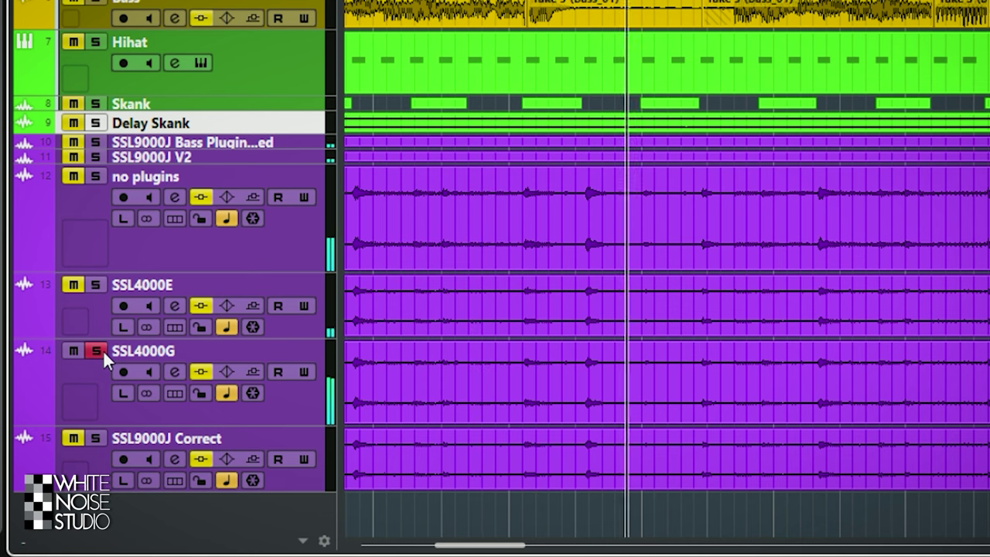
pyautogui.click(103, 350)
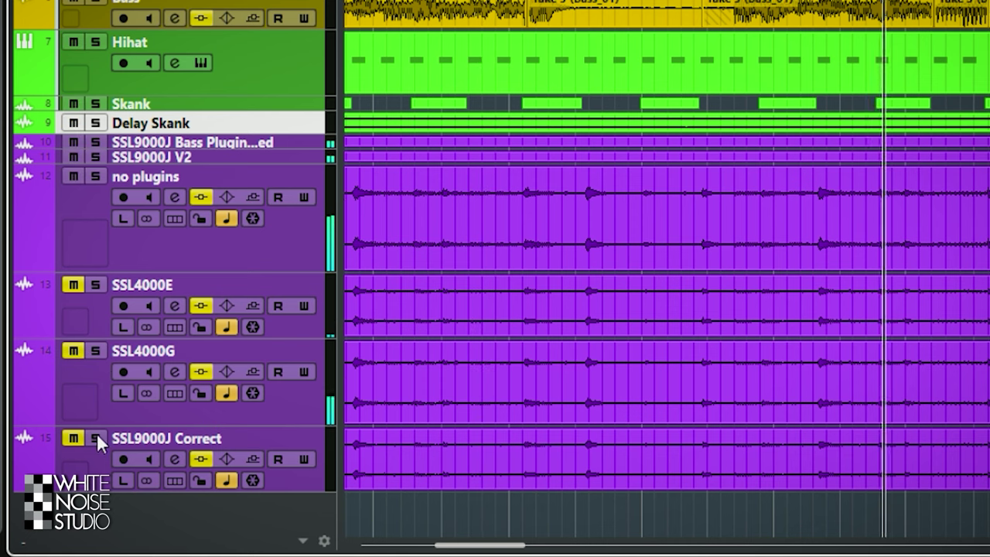
pyautogui.click(97, 436)
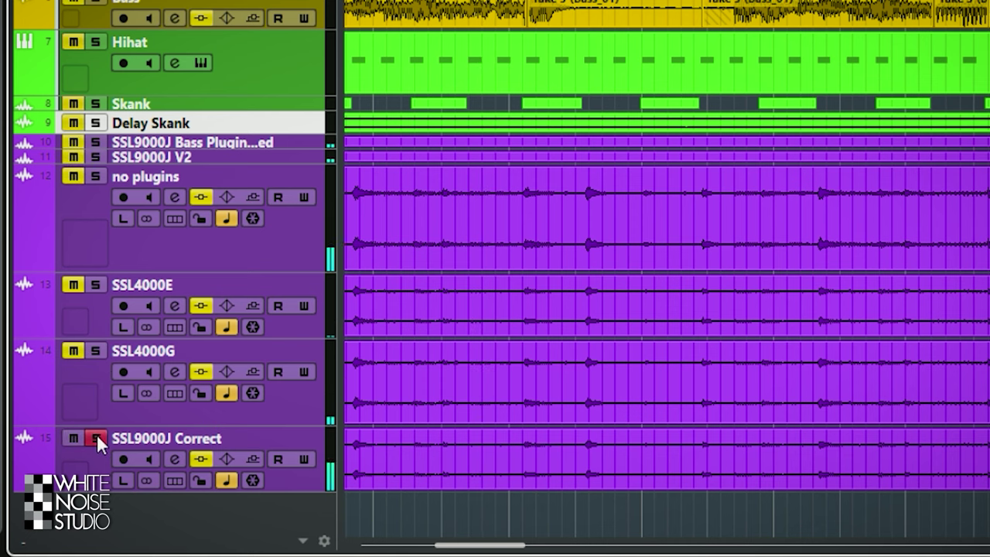
pyautogui.click(96, 436)
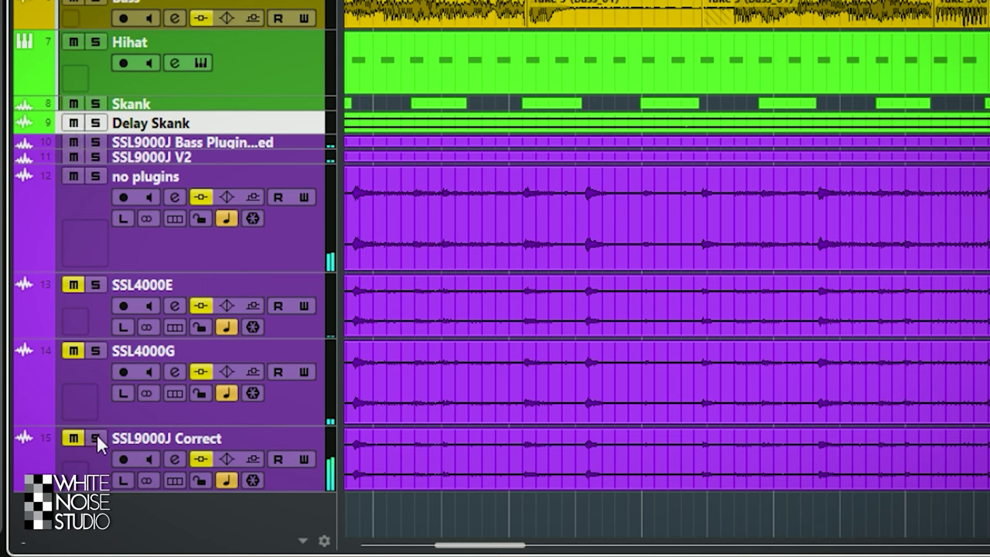
# Step: Repeat the listening comparison, going from no plugins through SSL4000E, SSL4000G and SSL9000J Correct, and clear the last solo
pyautogui.click(96, 176)
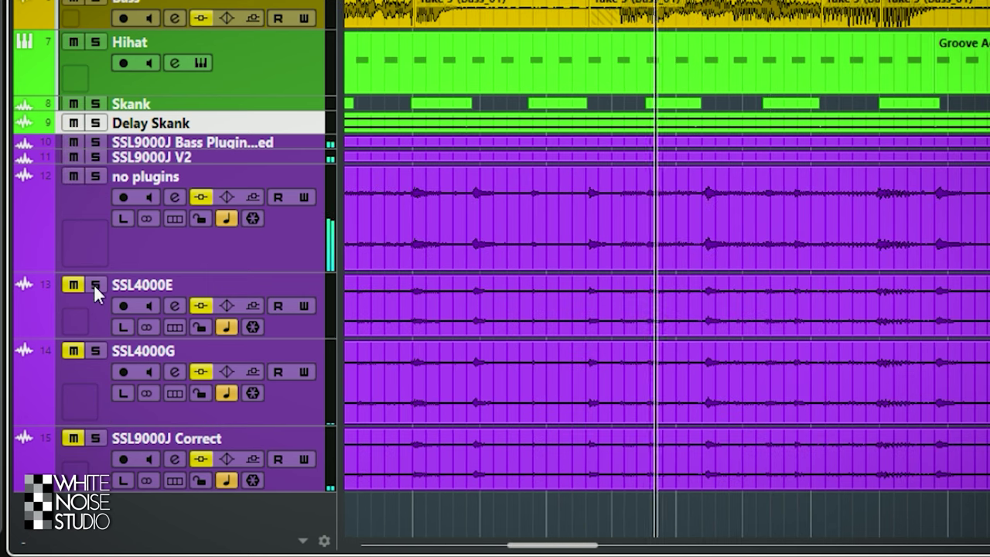
pyautogui.click(95, 286)
pyautogui.click(94, 286)
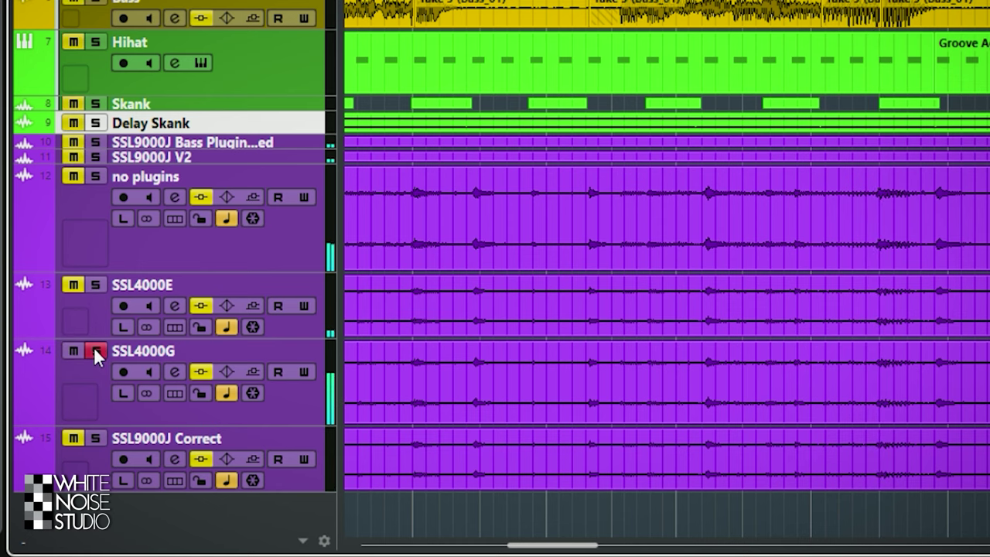
pyautogui.click(100, 436)
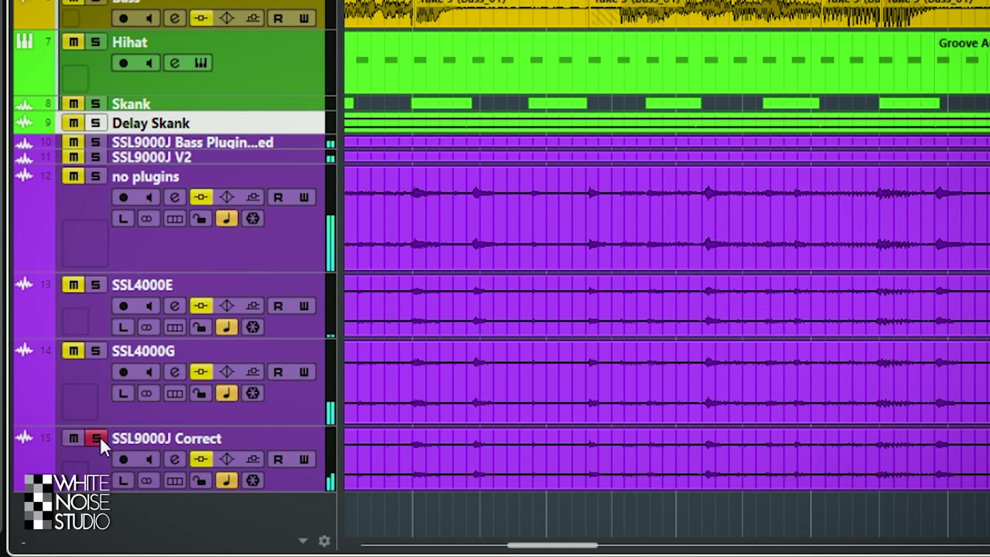
pyautogui.click(99, 436)
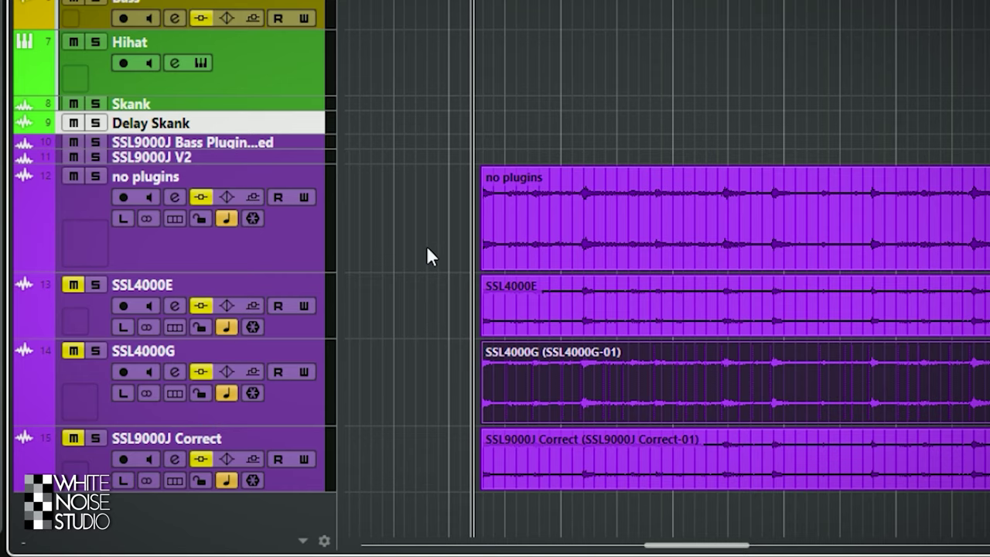
# Step: Select the SSL4000E, SSL4000G and SSL9000J Correct clips of the second section one after another
pyautogui.click(589, 312)
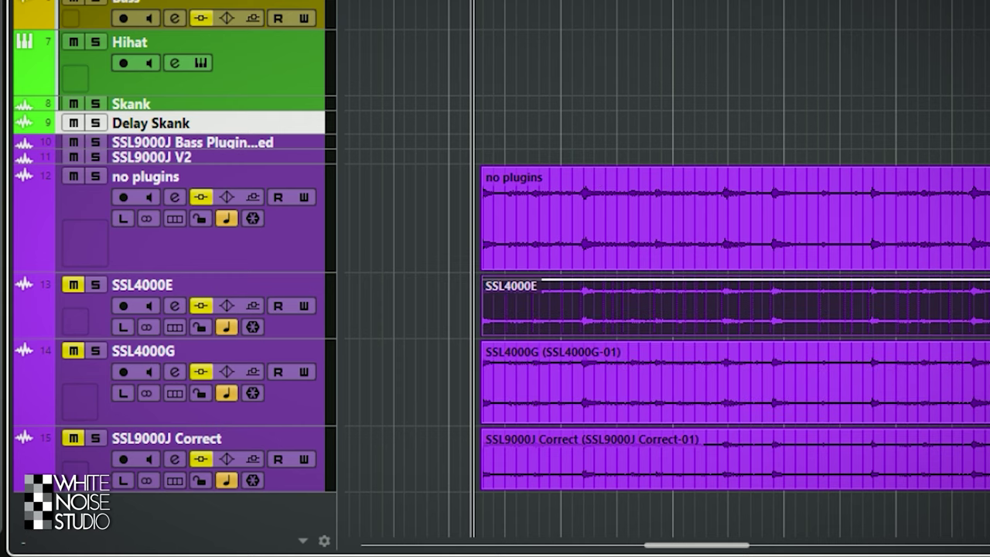
pyautogui.click(676, 375)
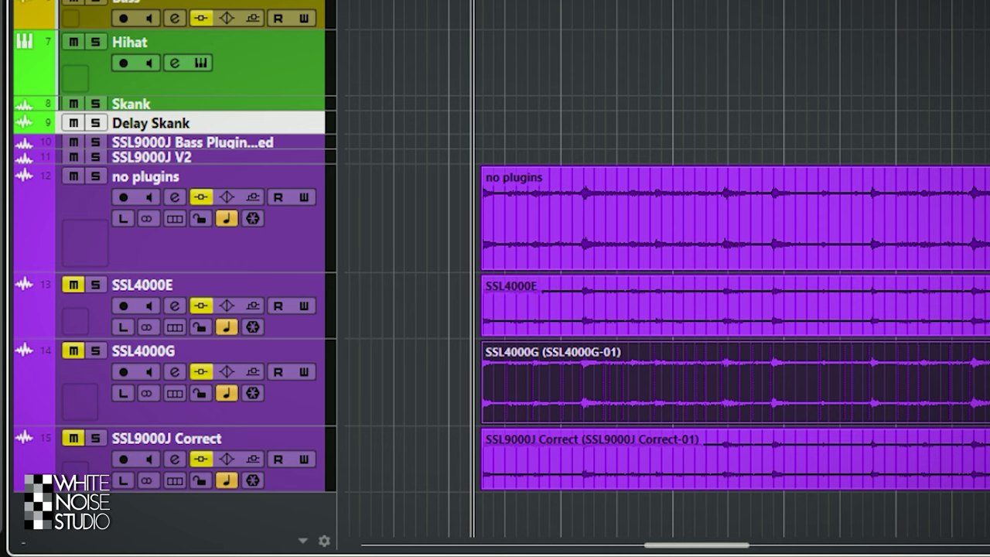
pyautogui.click(595, 448)
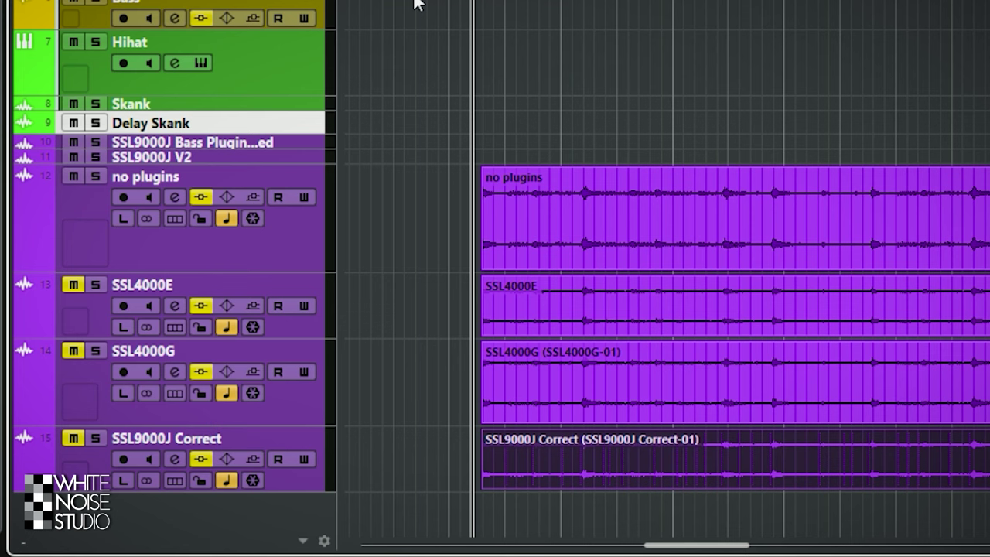
# Step: Play the second section and solo SSL4000E, SSL4000G and SSL9000J Correct in turn against the no plugins track
pyautogui.press('space')
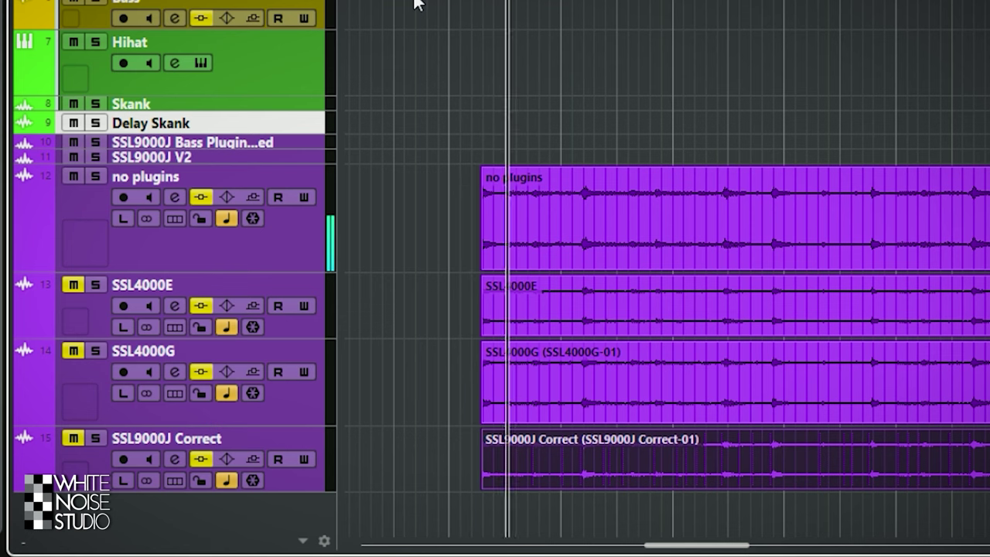
pyautogui.click(97, 282)
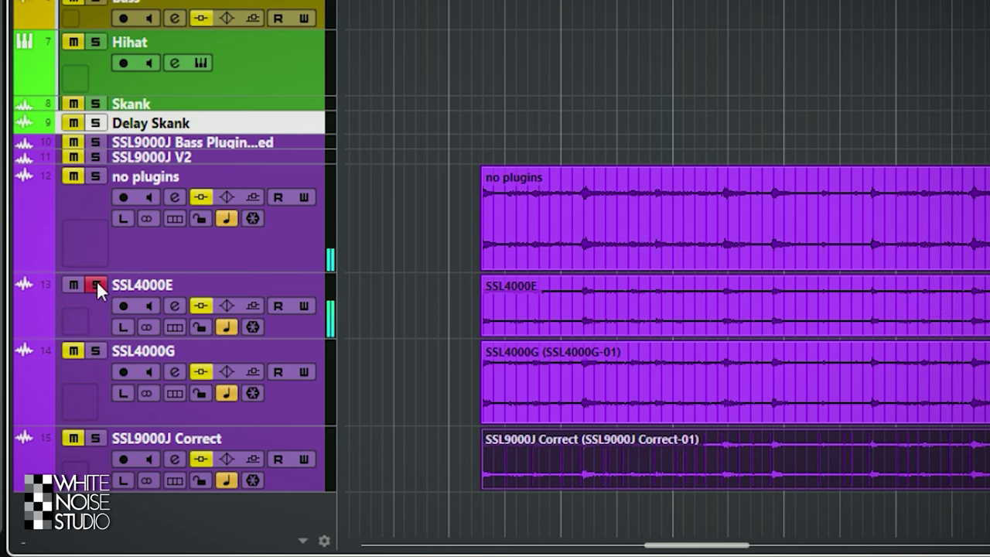
pyautogui.click(96, 282)
pyautogui.click(97, 350)
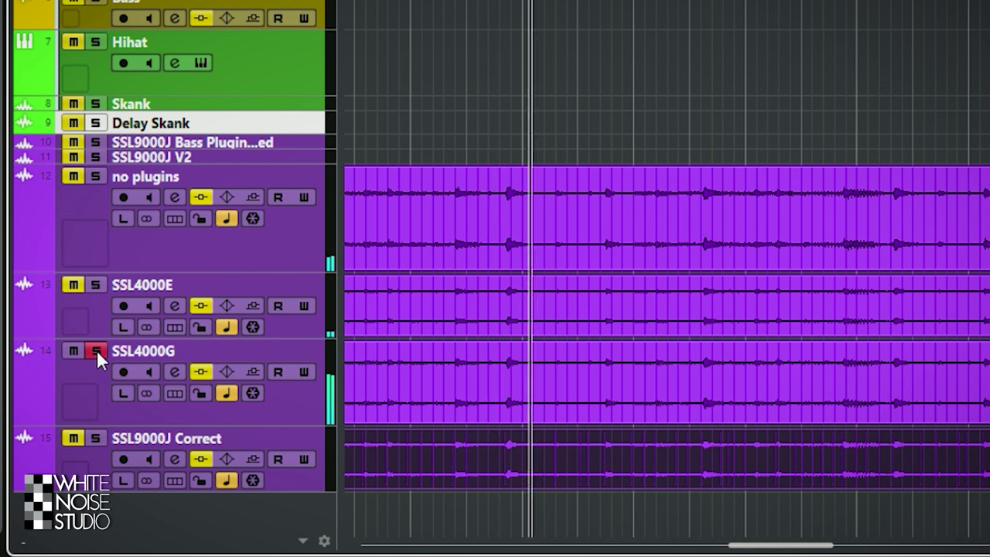
pyautogui.click(96, 350)
pyautogui.click(95, 439)
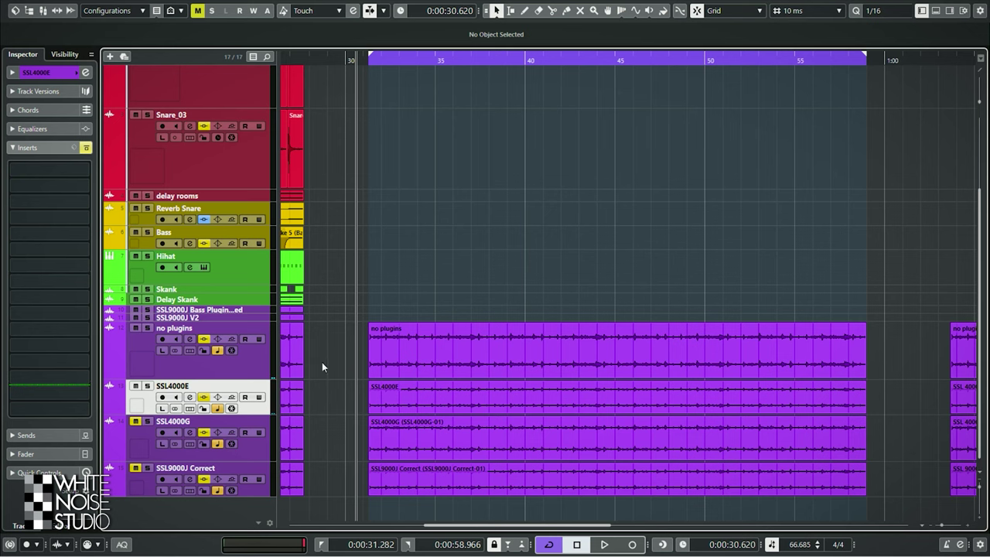
# Step: Invert the phase of the no plugins track and play it against SSL4000E and SSL4000G to test cancellation, muting SSL4000G at the end
pyautogui.click(262, 370)
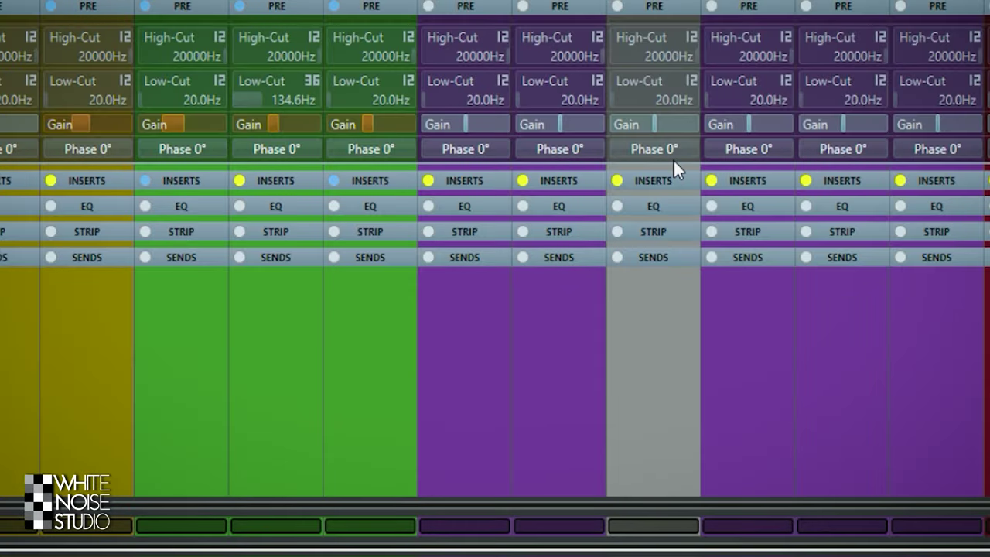
pyautogui.click(664, 149)
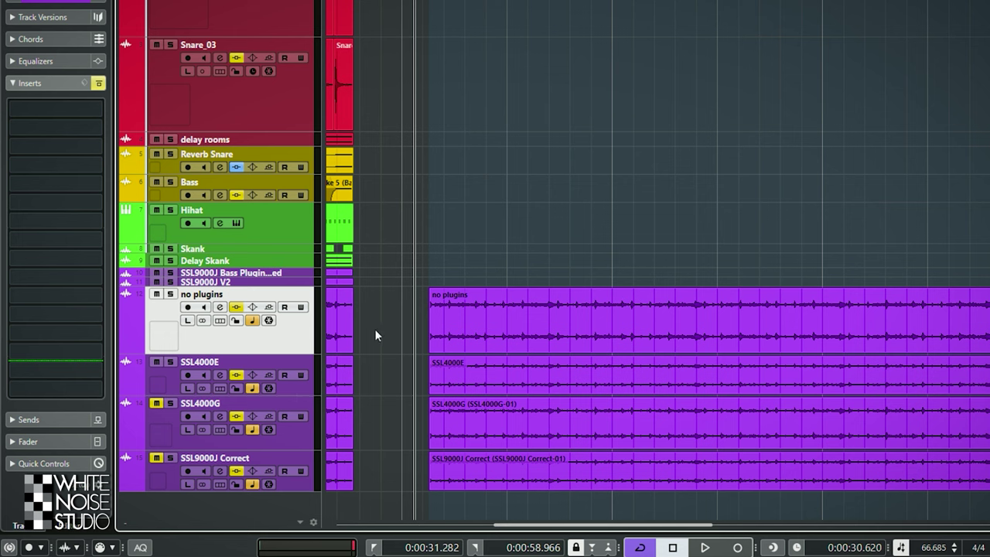
pyautogui.press('space')
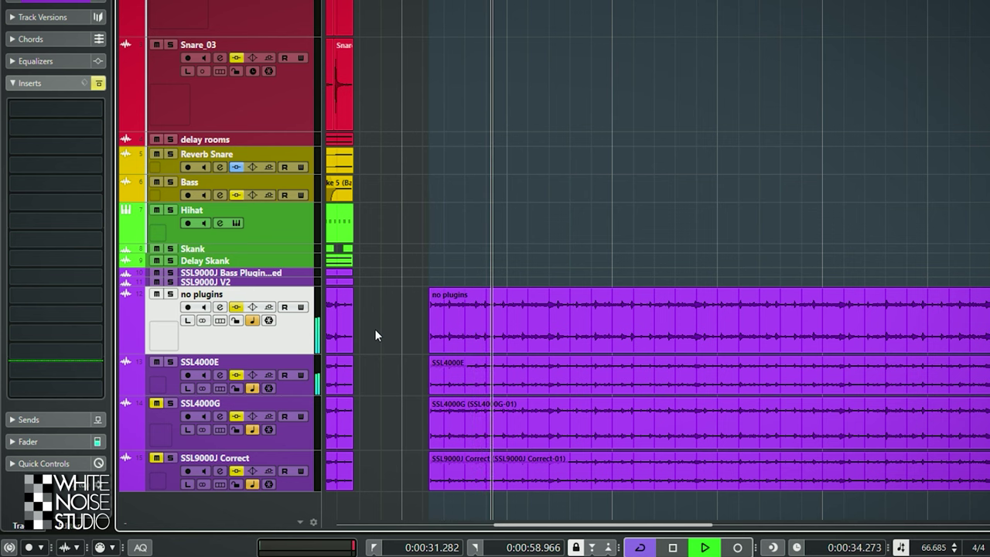
pyautogui.press('space')
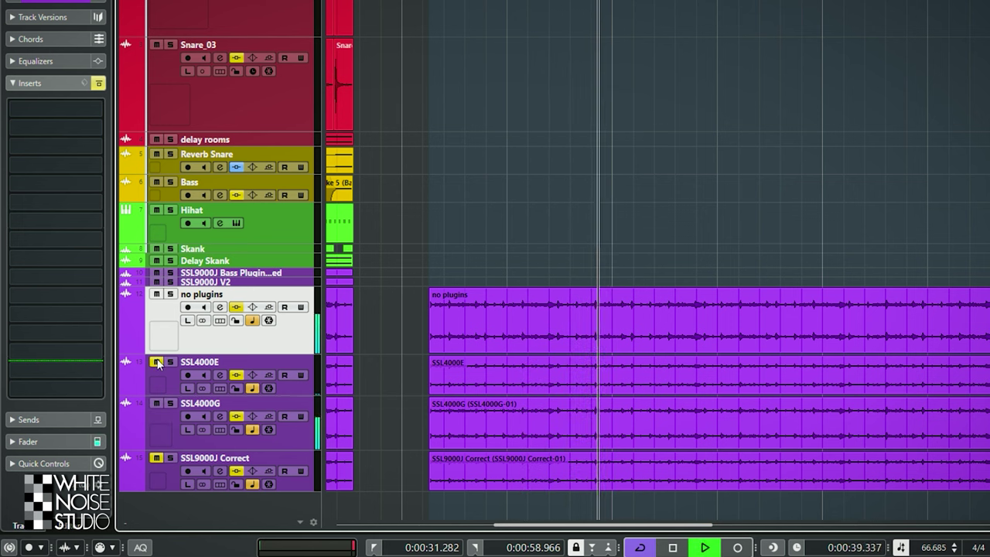
pyautogui.click(156, 403)
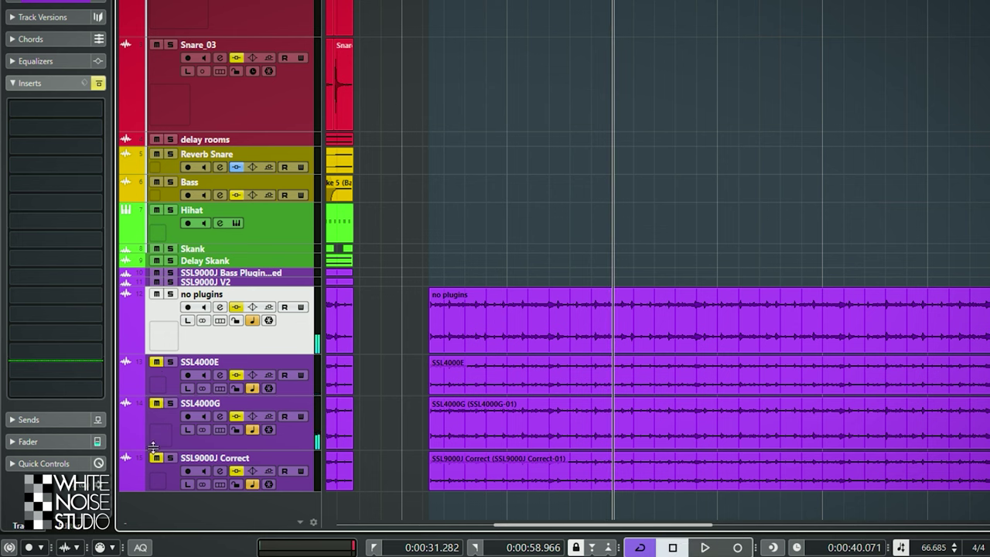
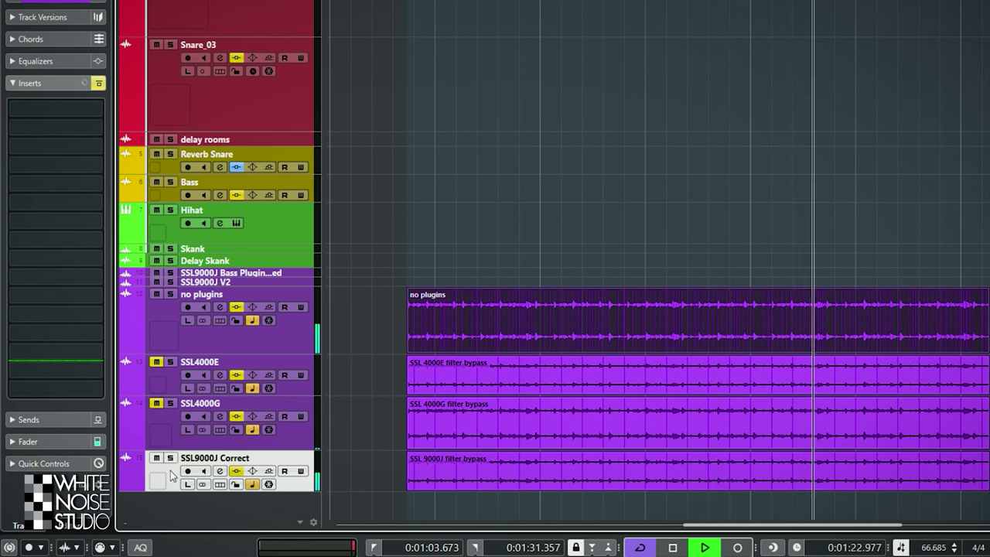
# Step: Compare the filter bypass versions by soloing the SSL4000G and SSL9000J Correct tracks in turn
pyautogui.press('space')
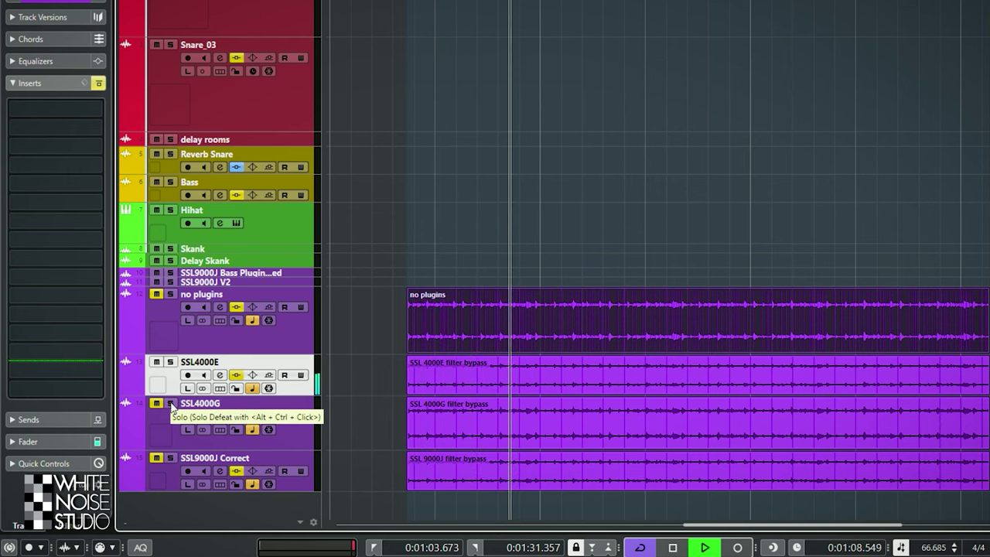
pyautogui.click(171, 404)
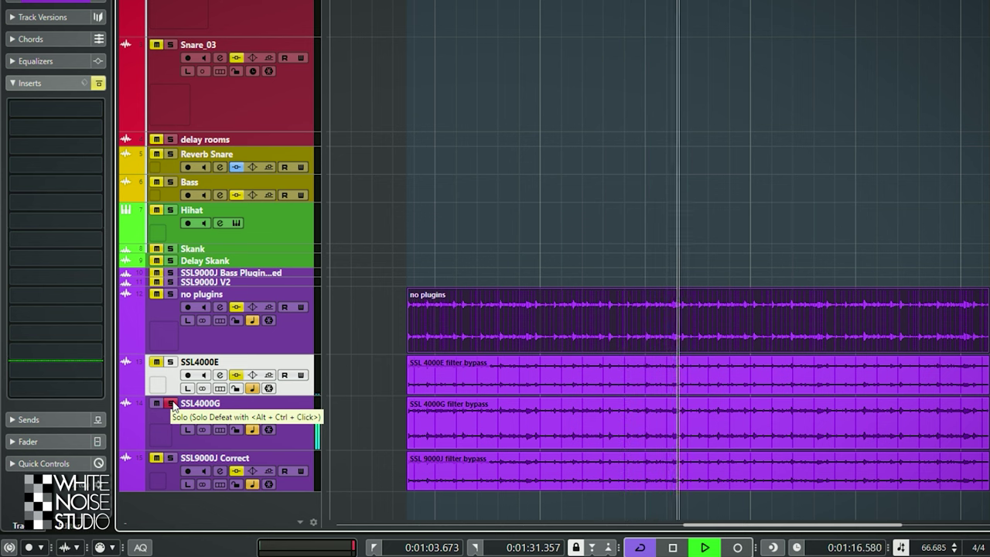
pyautogui.click(171, 403)
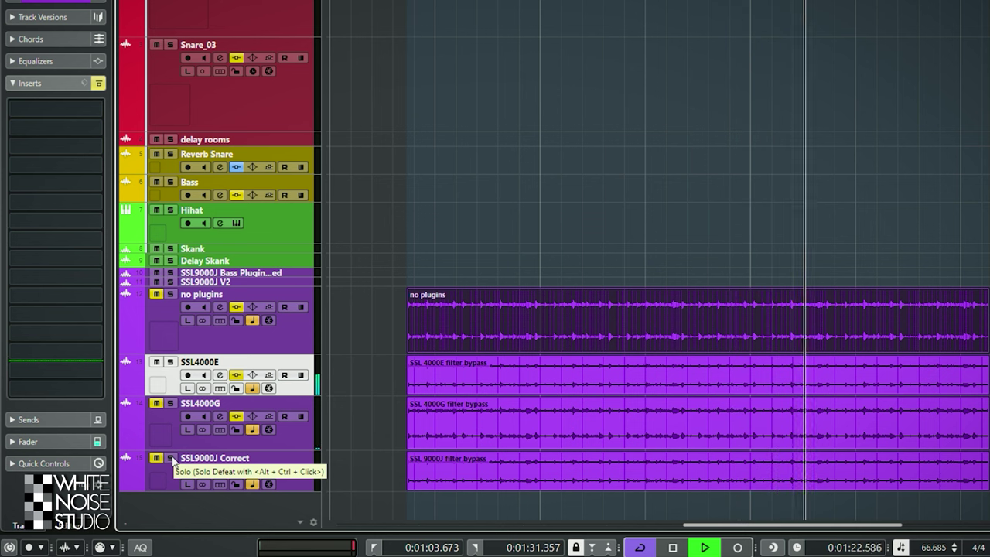
pyautogui.click(172, 458)
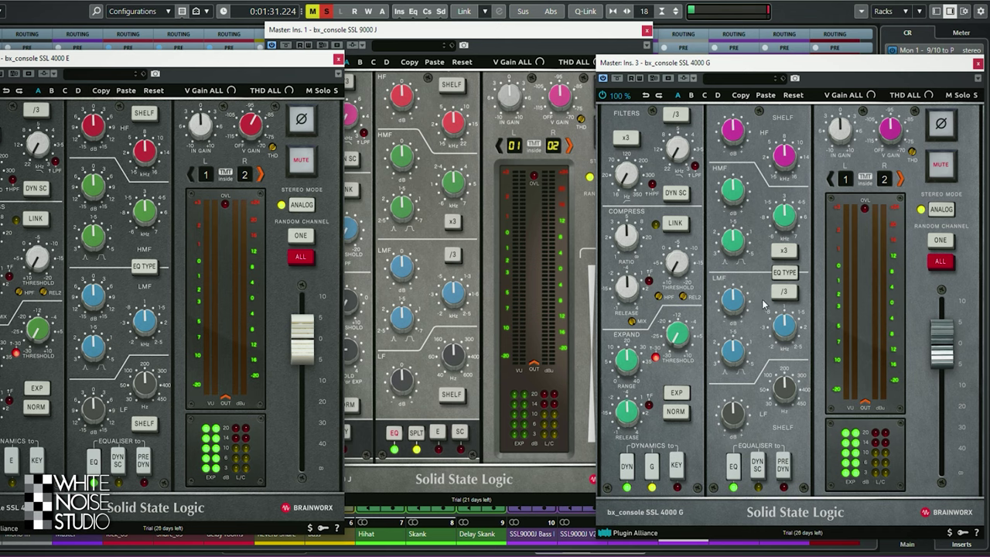
# Step: Toggle the E/G dynamics mode on the SSL 4000 E and SSL 4000 G plugins and switch each one back
pyautogui.click(412, 244)
pyautogui.click(10, 469)
pyautogui.click(11, 468)
pyautogui.click(657, 472)
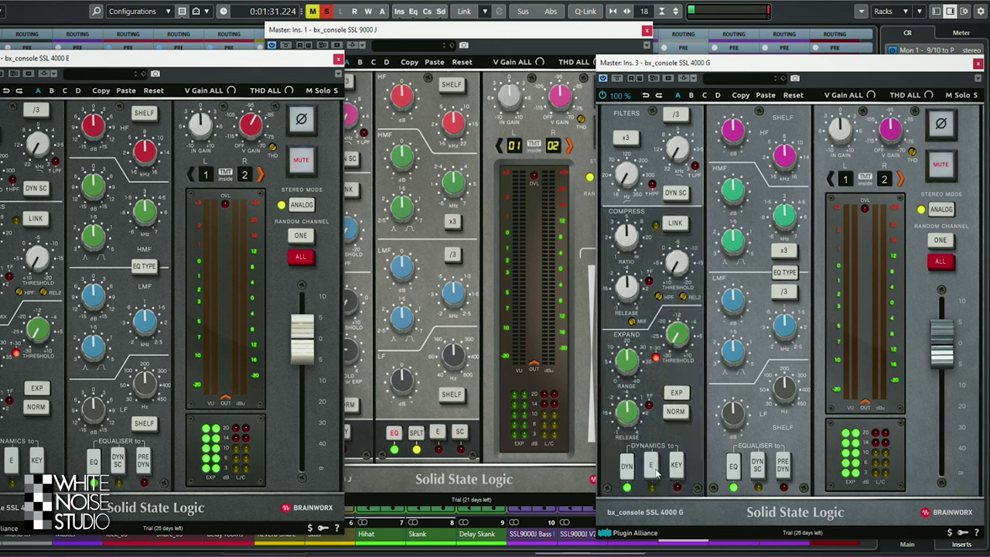
pyautogui.click(656, 472)
# Step: Set the Hold time of the SSL 9000 J dynamics to 0.55 s and switch the SSL 4000 E equaliser to its brown LF type
pyautogui.click(485, 269)
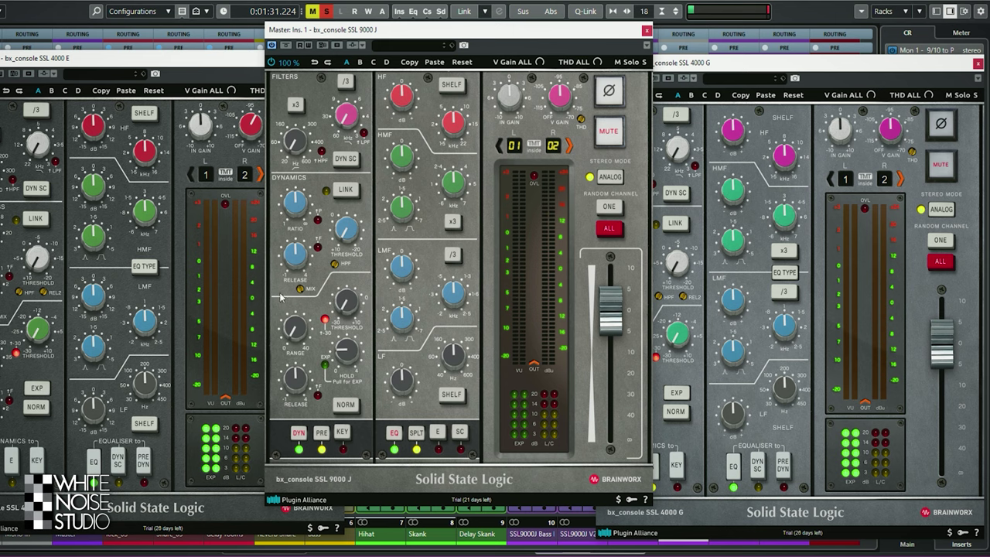
pyautogui.moveTo(345, 349); pyautogui.dragTo(373, 294)
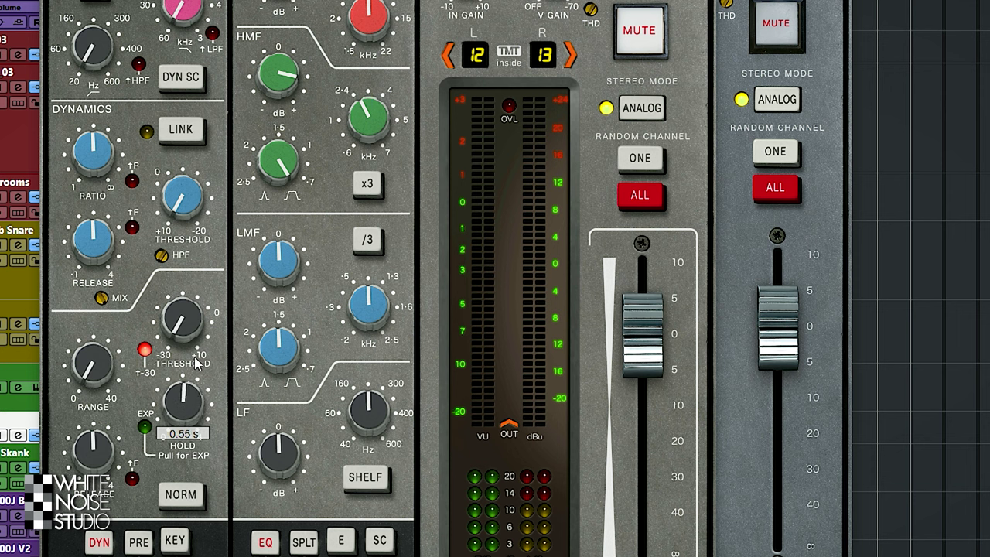
pyautogui.moveTo(229, 313); pyautogui.dragTo(209, 475)
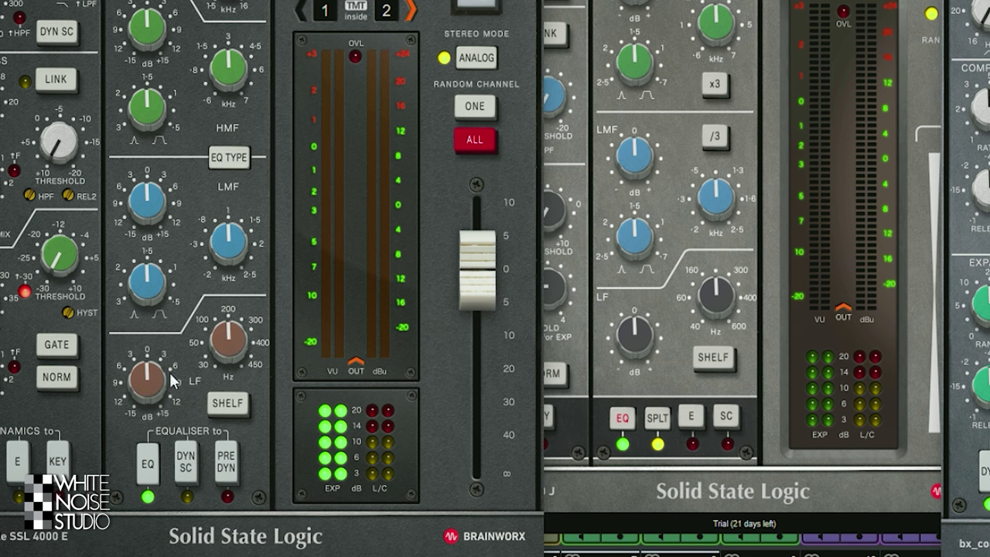
# Step: Switch the equaliser type on the SSL 4000 E, and toggle the SSL 4000 G between its orange and pink equaliser types
pyautogui.click(220, 160)
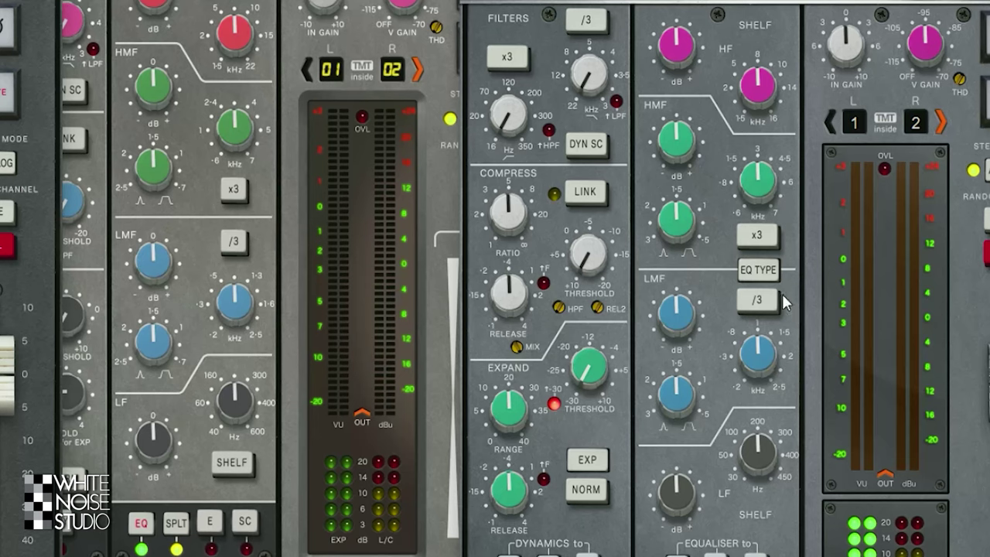
pyautogui.click(756, 269)
pyautogui.click(756, 269)
pyautogui.click(756, 269)
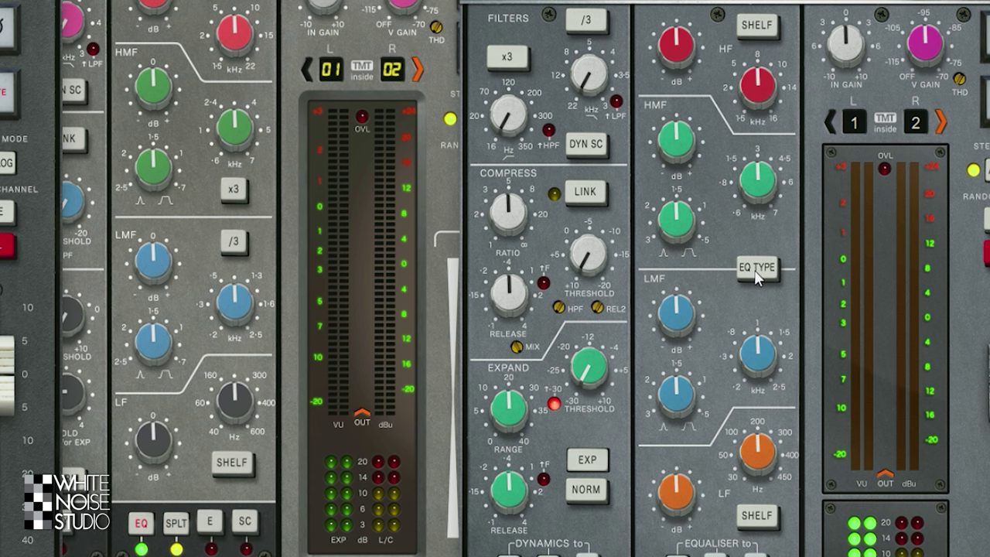
pyautogui.click(755, 269)
pyautogui.click(756, 271)
pyautogui.click(756, 270)
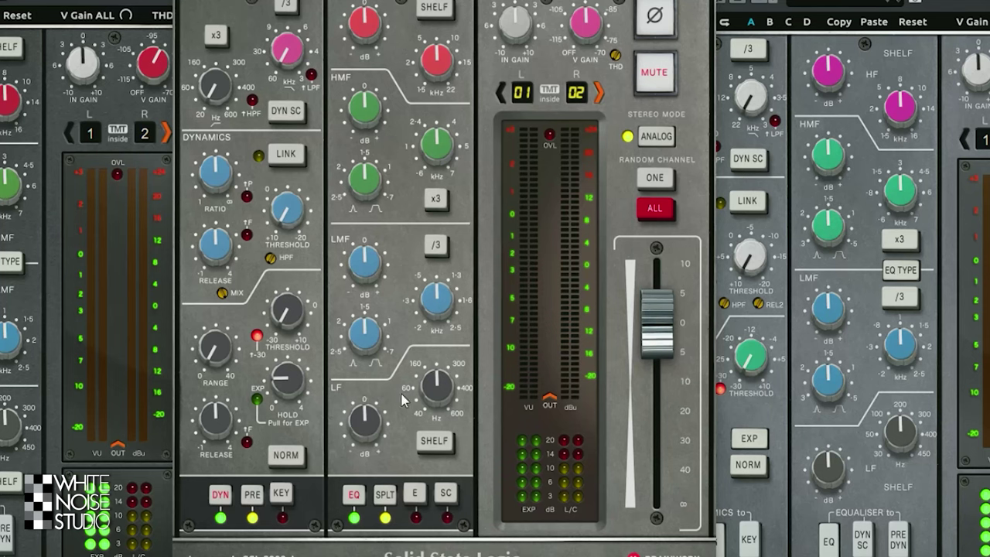
# Step: Toggle the HF shelf of the SSL 9000 J equaliser and switch it back, and engage the equaliser's E mode
pyautogui.click(439, 15)
pyautogui.click(437, 11)
pyautogui.click(416, 495)
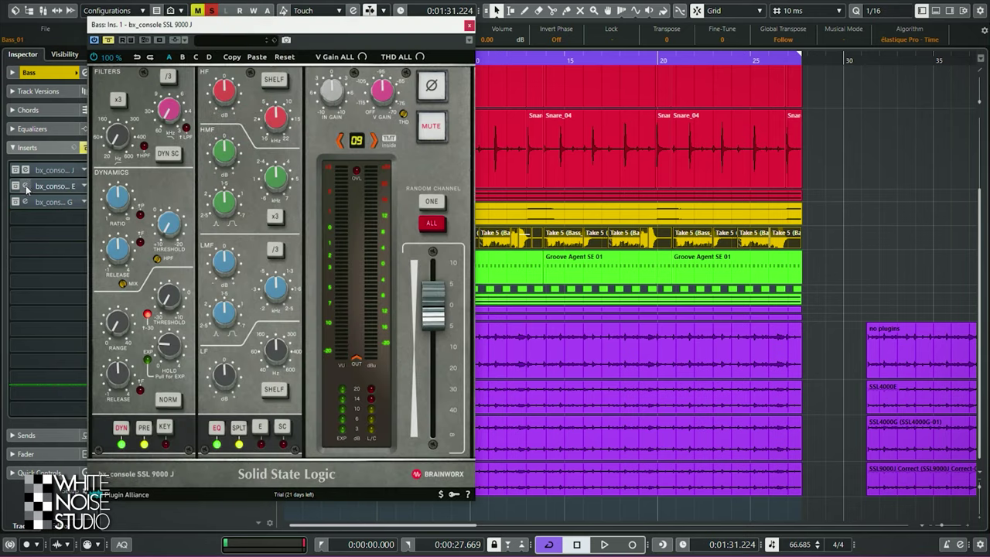
# Step: Open the SSL 4000 E, SSL 4000 G and SSL 9000 J inserts of the Bass track and arrange their windows side by side
pyautogui.click(26, 186)
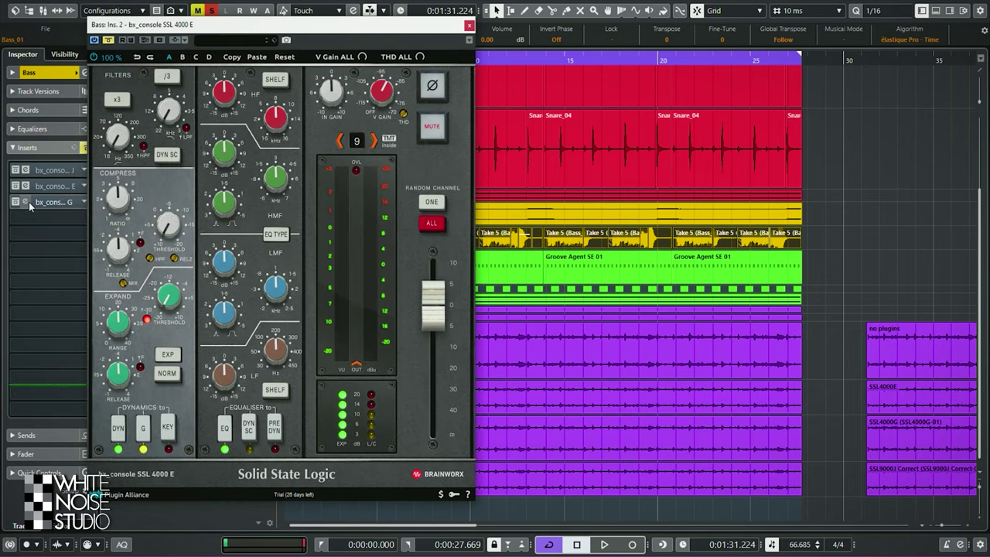
pyautogui.click(26, 201)
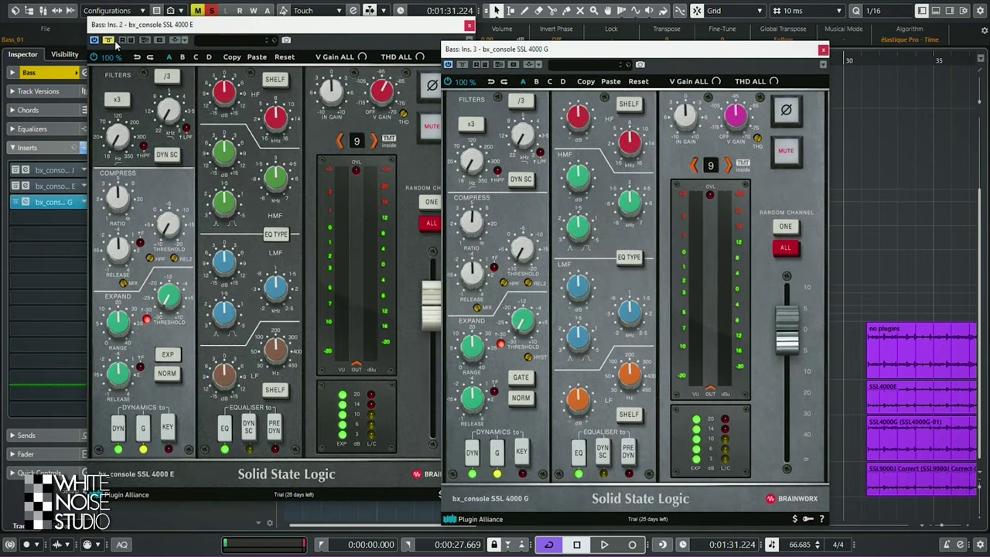
pyautogui.click(116, 43)
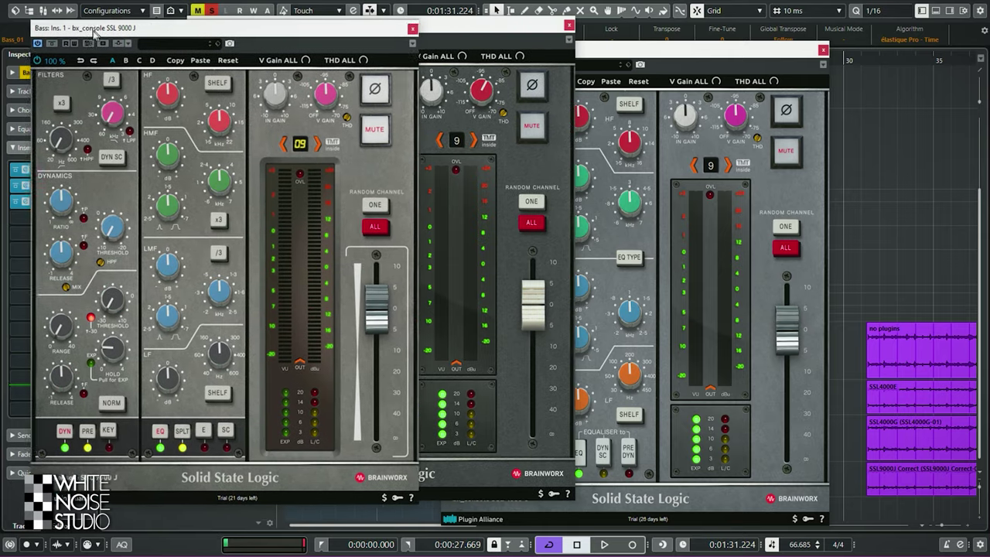
pyautogui.moveTo(94, 31); pyautogui.dragTo(88, 32)
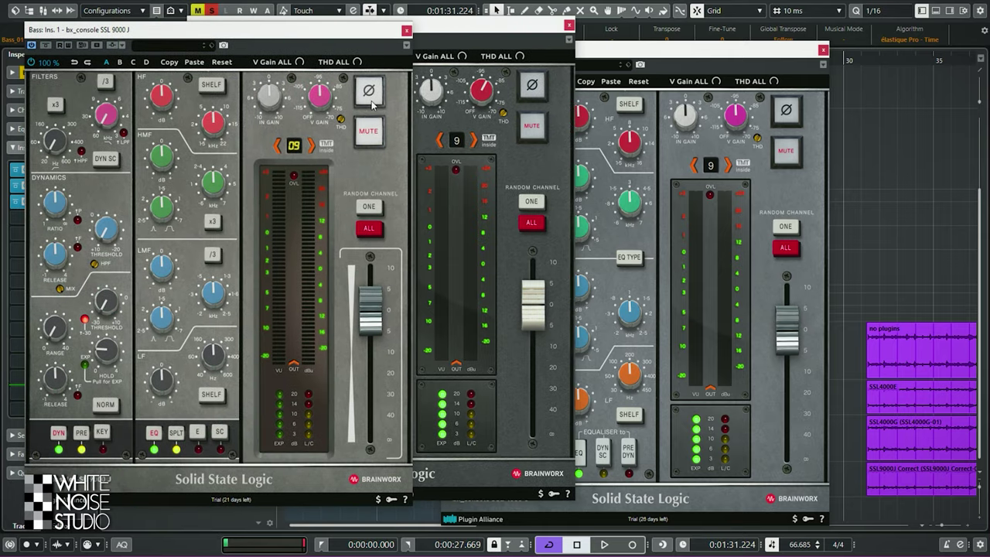
# Step: Adjust the input gain on the Bass track's SSL 4000 E and SSL 4000 G plugins
pyautogui.click(425, 96)
pyautogui.click(693, 122)
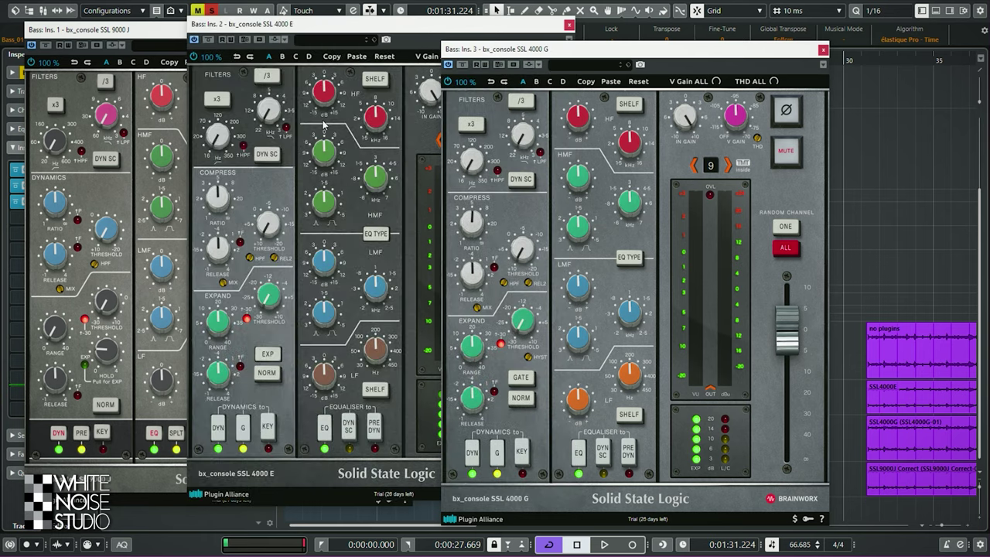
pyautogui.click(323, 128)
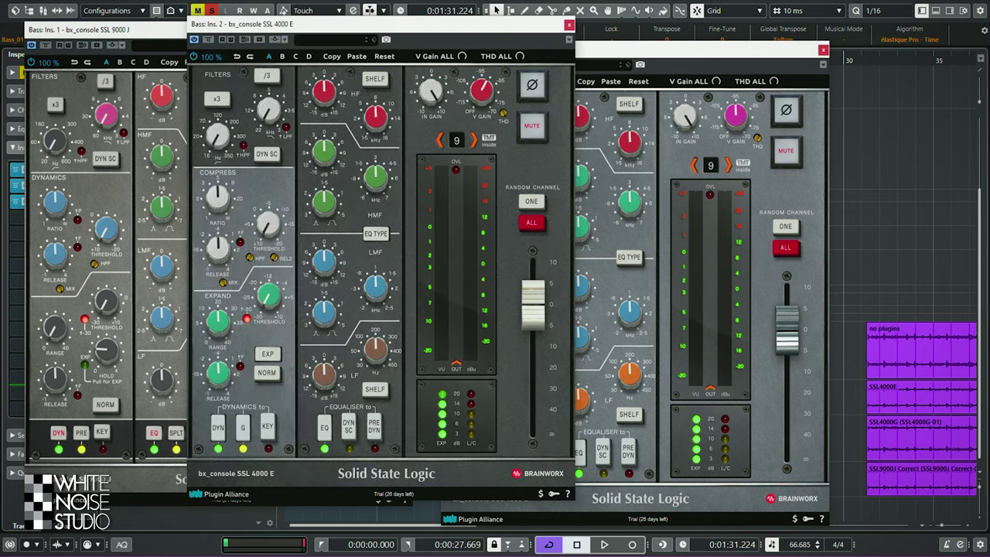
pyautogui.click(608, 118)
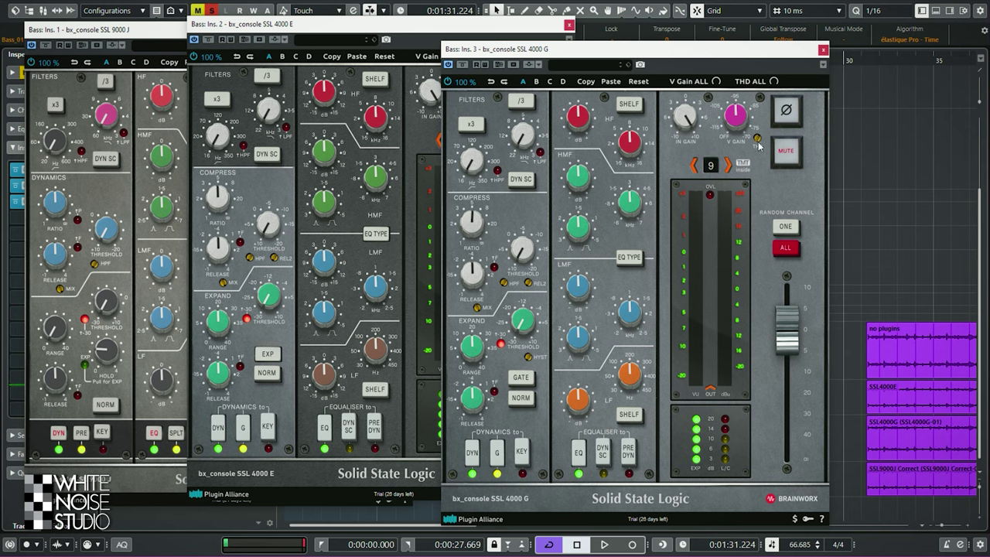
# Step: Bypass the SSL 9000 J and SSL 4000 G on the Bass track, leaving only the SSL 4000 E active
pyautogui.click(181, 42)
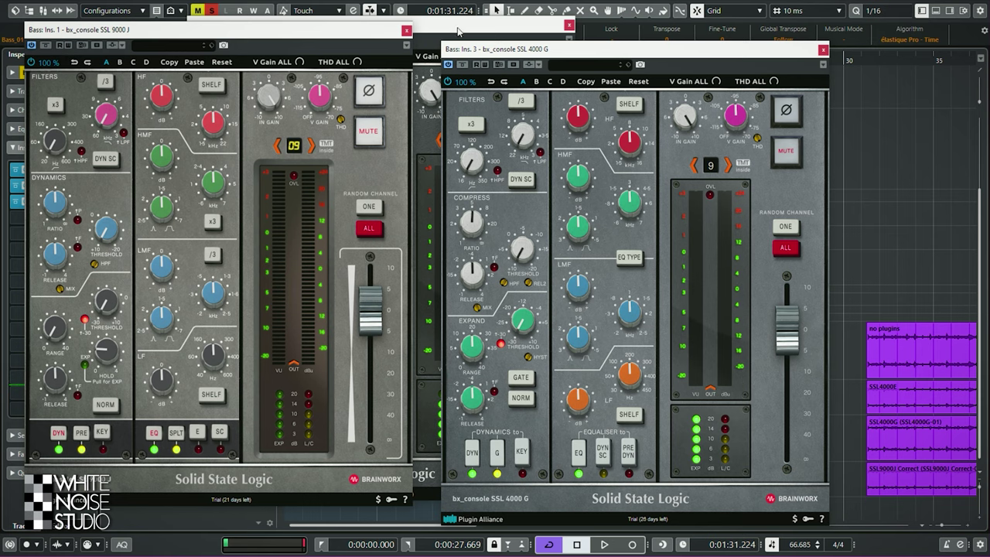
pyautogui.click(461, 34)
pyautogui.click(46, 46)
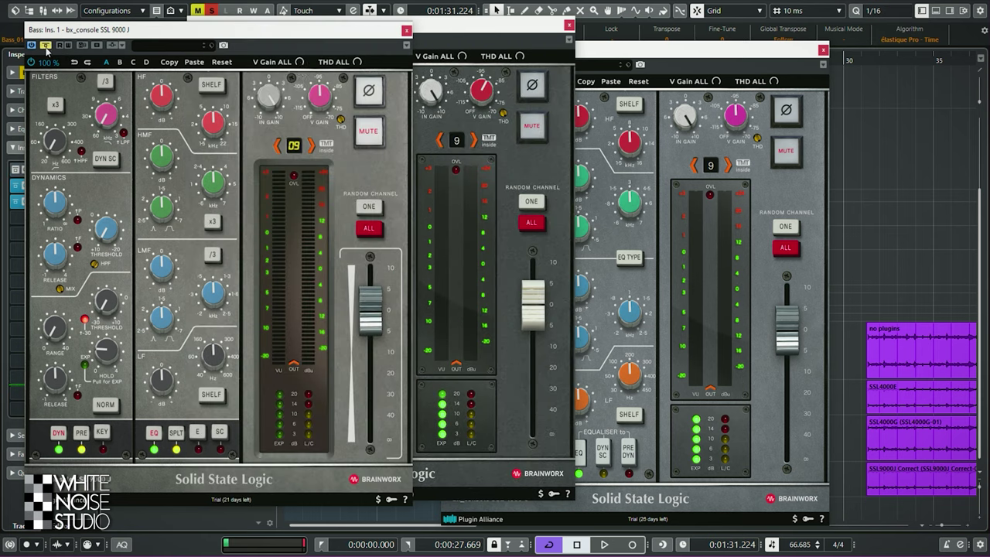
pyautogui.click(630, 52)
# Step: Check the compressor ratio on the SSL 9000 J and match the SSL 4000 E ratio to its 3.5:1
pyautogui.moveTo(58, 205)
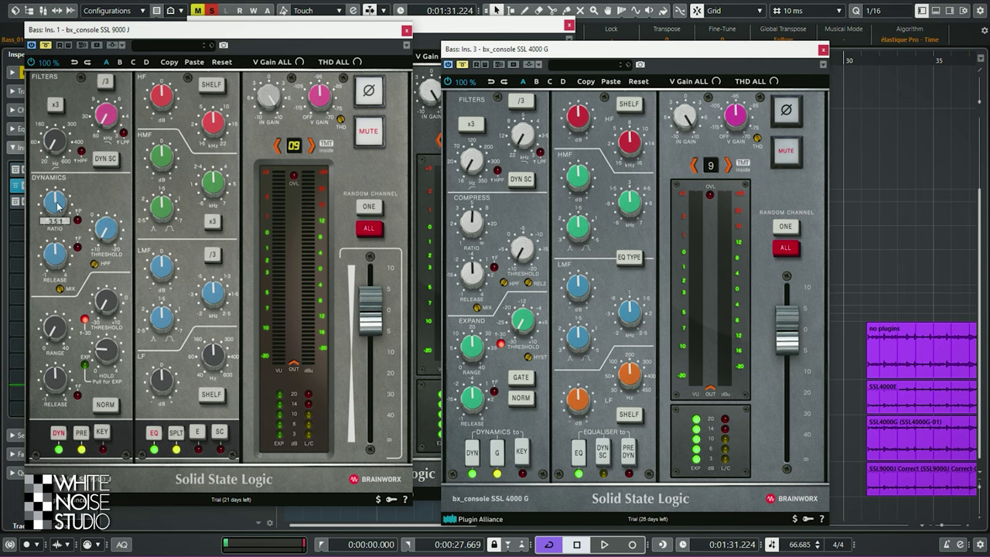
pyautogui.click(447, 28)
pyautogui.moveTo(220, 200)
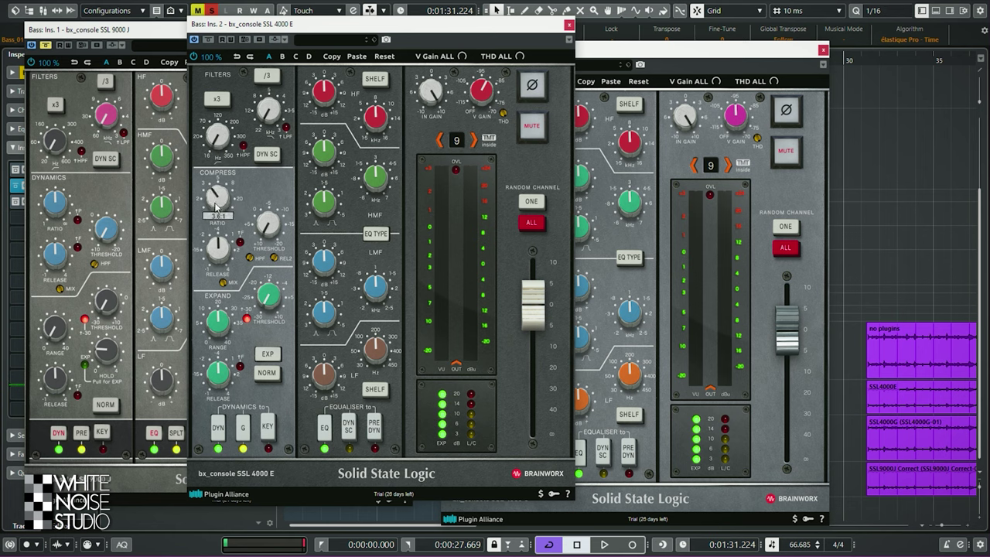
# Step: Lower the compressor threshold on the SSL 9000 J and SSL 4000 G, and set it to -11.4 dB on the SSL 4000 E
pyautogui.click(107, 286)
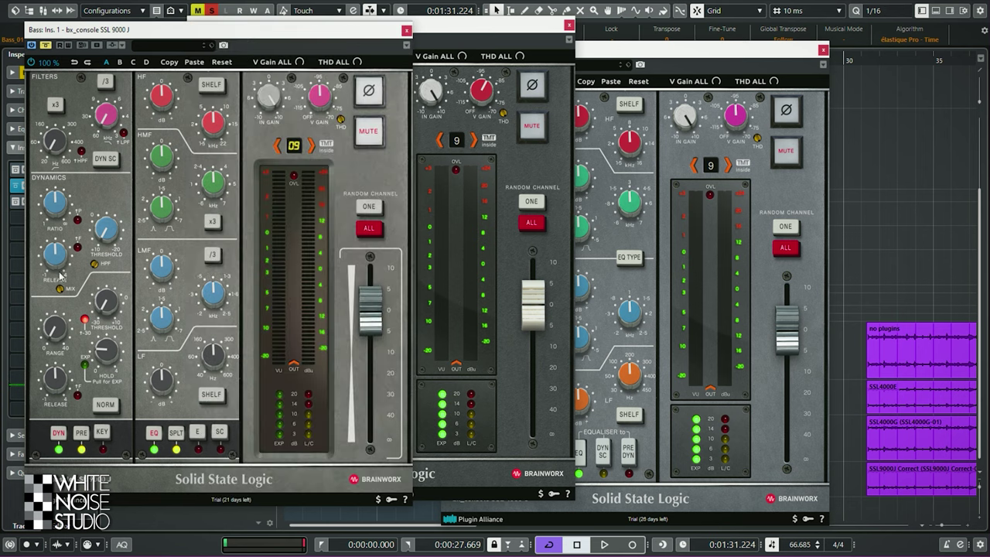
pyautogui.moveTo(112, 214)
pyautogui.click(425, 151)
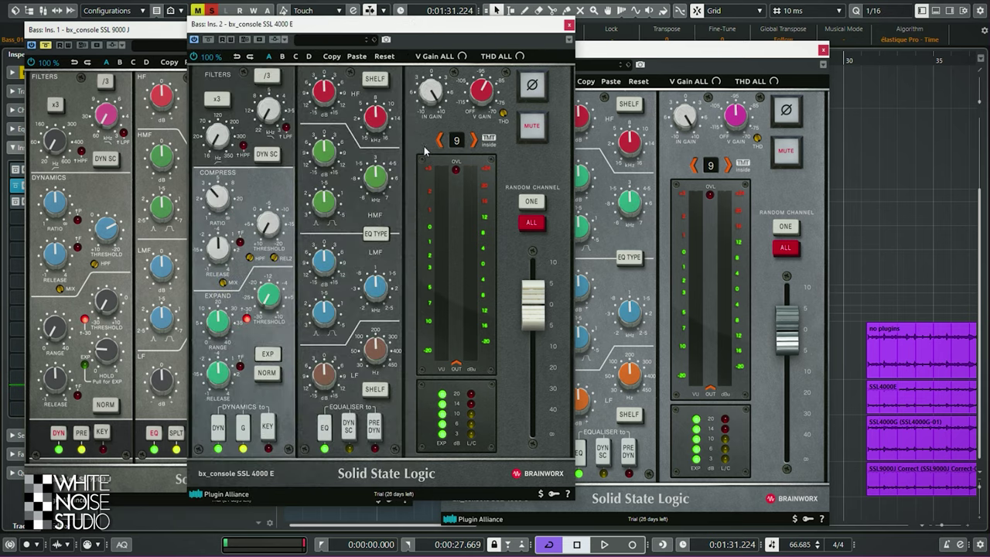
pyautogui.moveTo(261, 237); pyautogui.dragTo(288, 180)
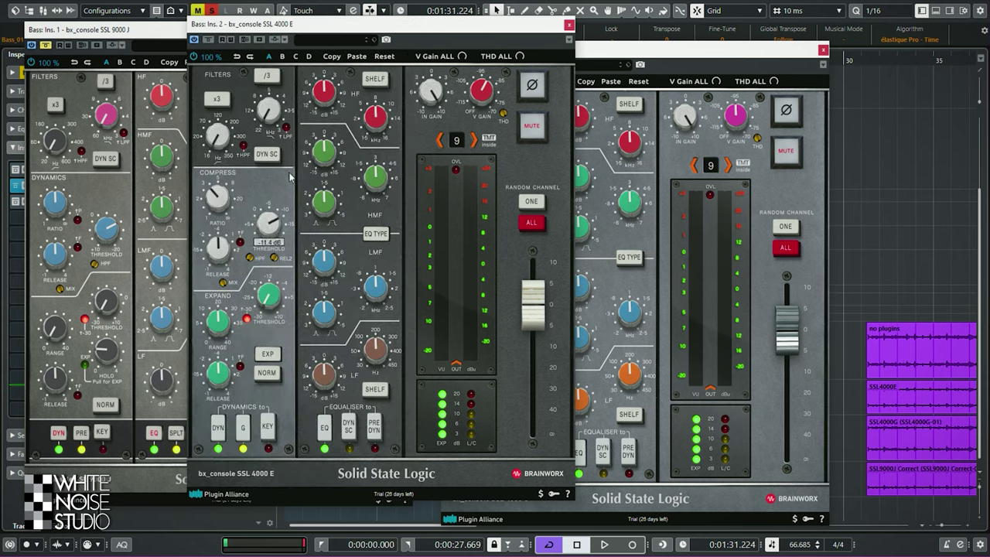
pyautogui.click(633, 246)
pyautogui.moveTo(531, 211); pyautogui.dragTo(536, 201)
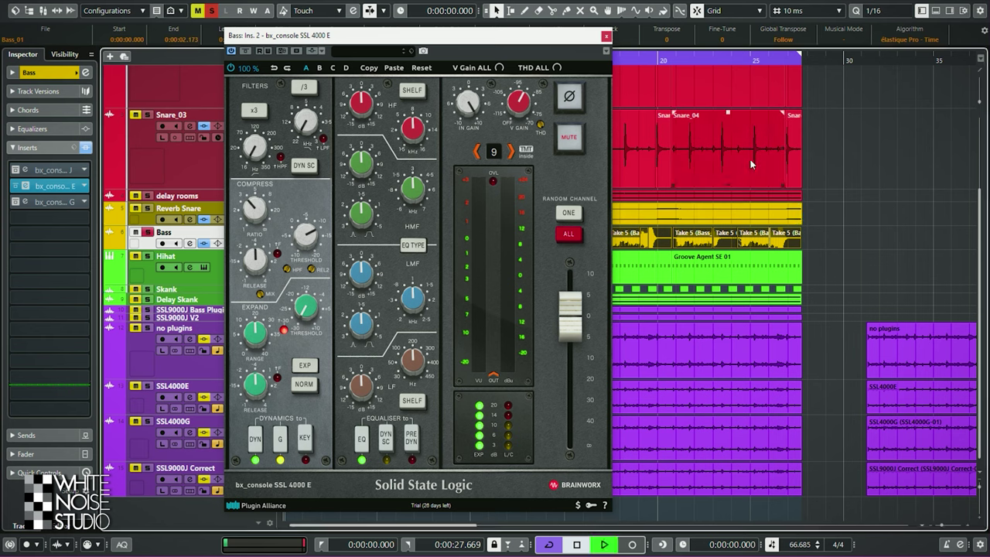
# Step: Play the bass through the SSL 4000 E compressor, and repeat through the SSL 4000 G with the SSL 4000 E bypassed
pyautogui.press('space')
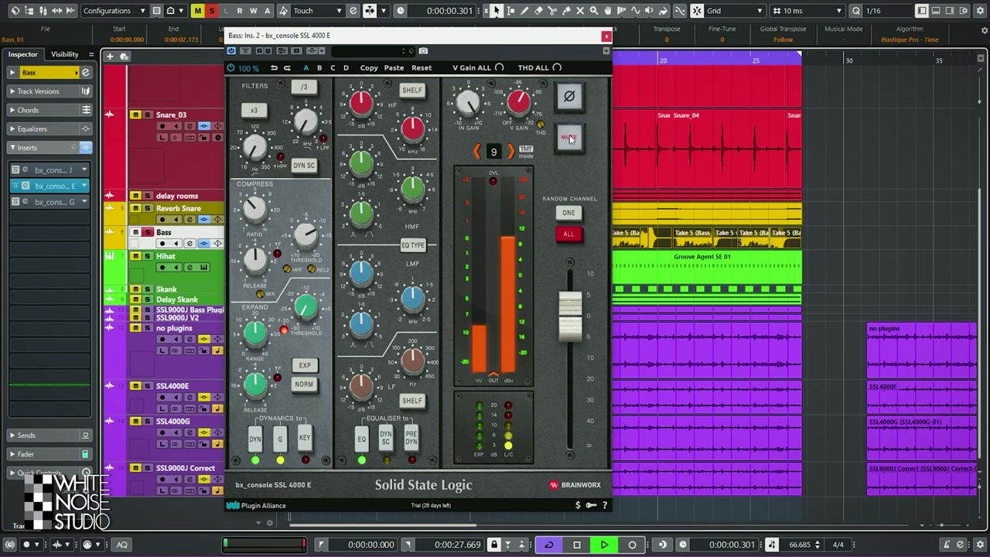
pyautogui.press('space')
pyautogui.click(25, 201)
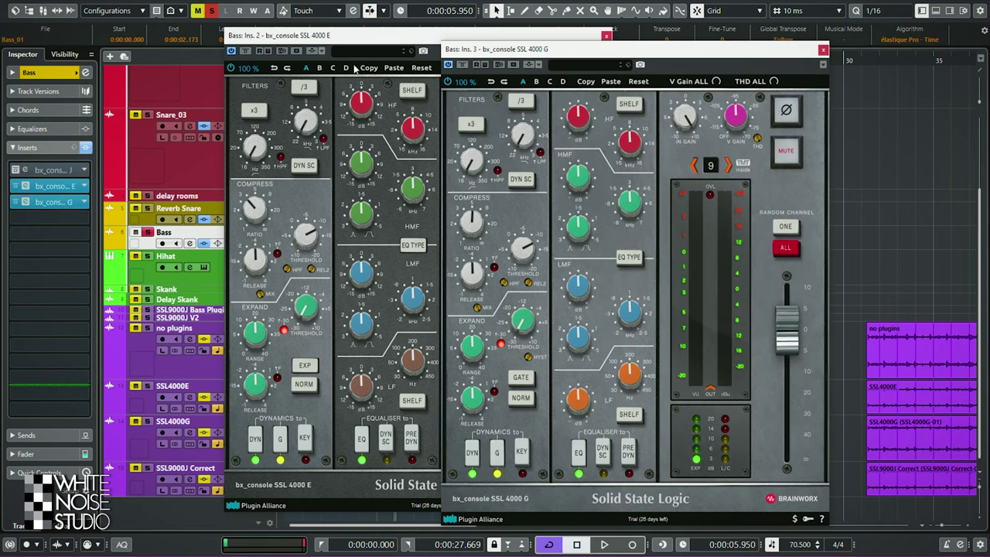
pyautogui.click(390, 66)
pyautogui.press('space')
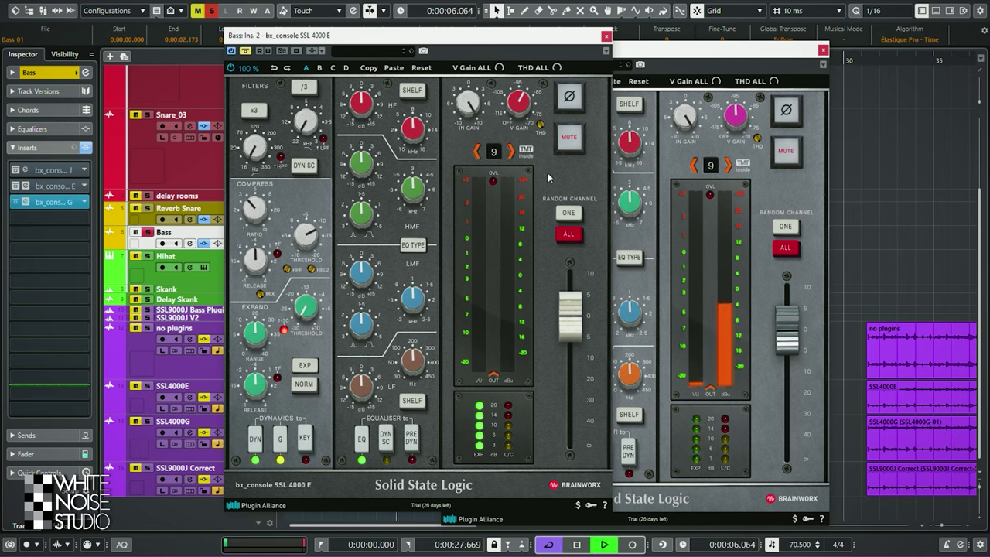
pyautogui.click(696, 49)
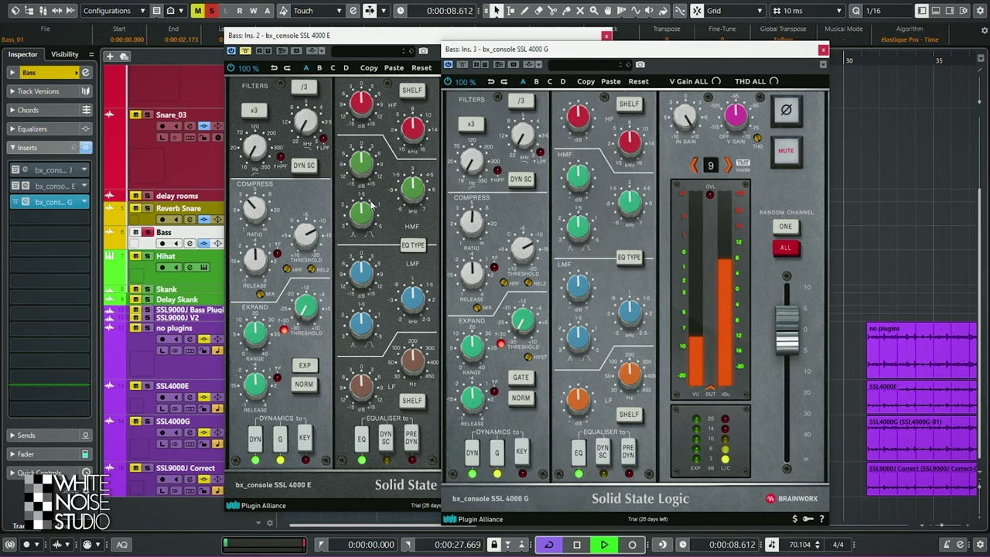
# Step: Play the bass through the SSL 9000 J with the SSL 4000 G bypassed, and move the SSL 9000 J window aside
pyautogui.doubleClick(32, 172)
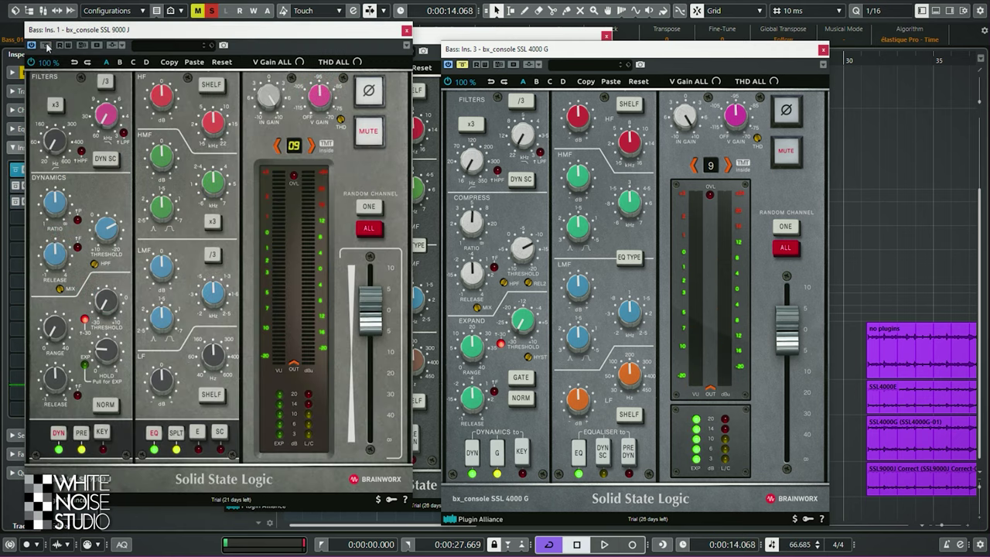
pyautogui.press('space')
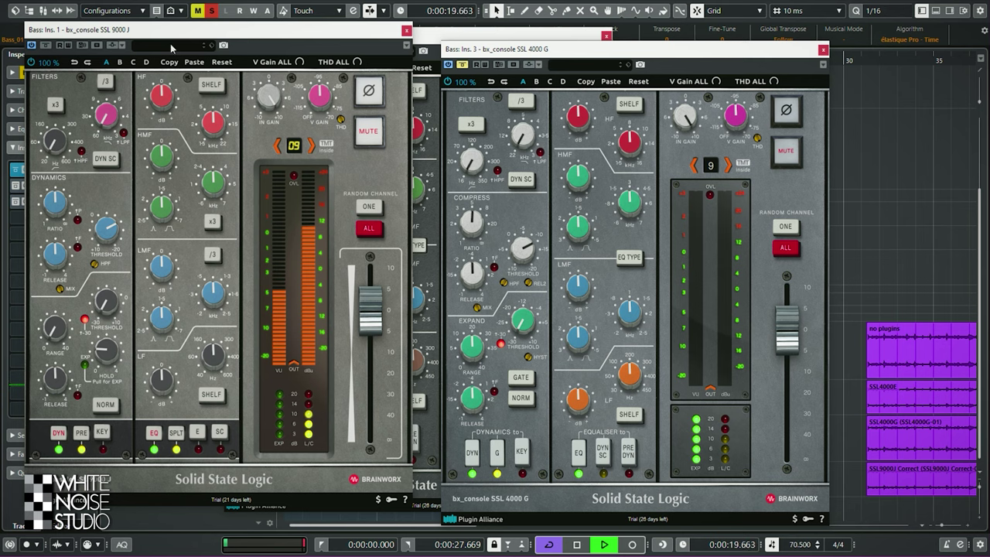
pyautogui.moveTo(169, 40); pyautogui.dragTo(654, 48)
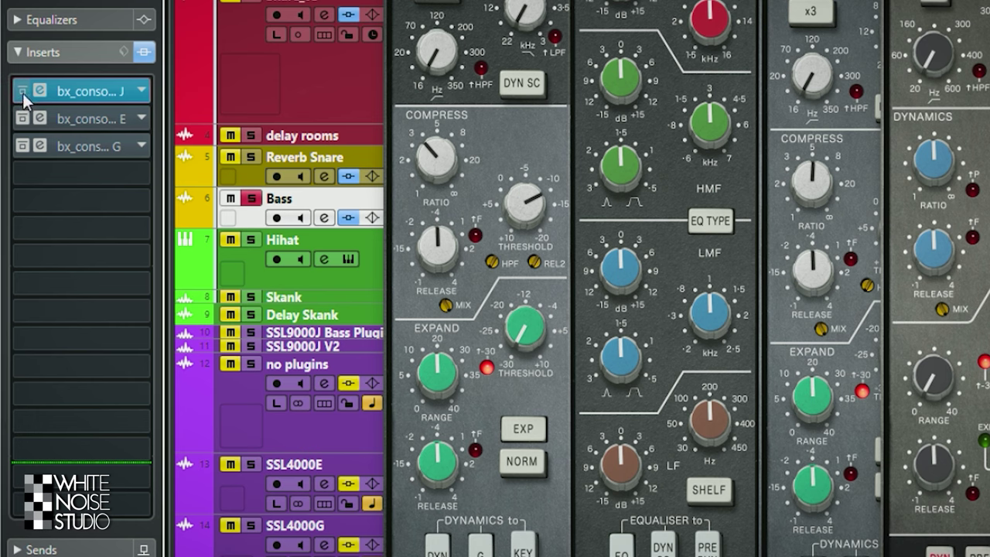
# Step: Compare the bass compression by switching the active insert between the SSL 9000 J, SSL 4000 E and SSL 4000 G
pyautogui.click(25, 125)
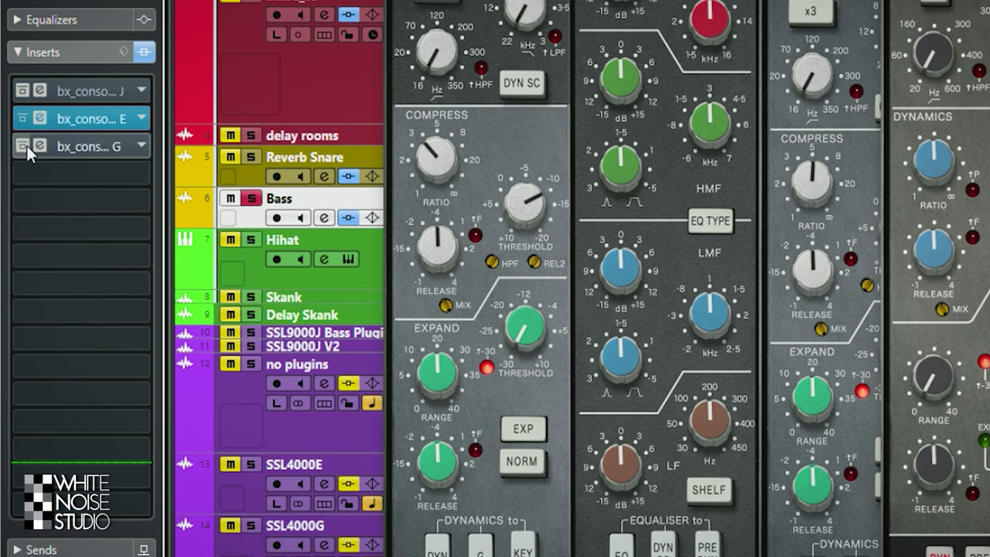
pyautogui.keyDown('ctrl'); pyautogui.click(28, 147); pyautogui.keyUp('ctrl')
pyautogui.keyDown('ctrl'); pyautogui.click(26, 120); pyautogui.keyUp('ctrl')
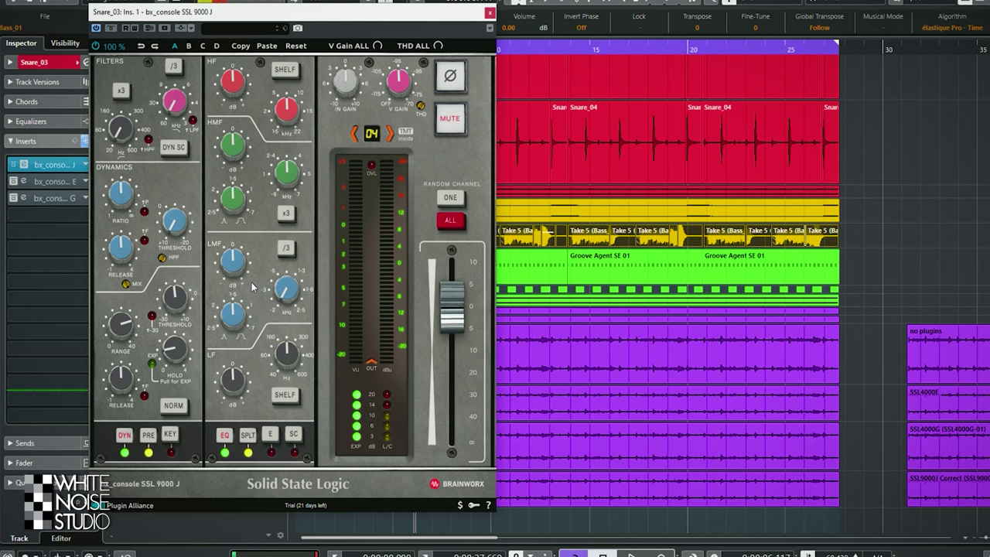
# Step: Set the LMF Q to 0.9 and raise the LMF gain on the Snare_03 track's SSL 9000 J
pyautogui.moveTo(251, 288); pyautogui.dragTo(249, 296)
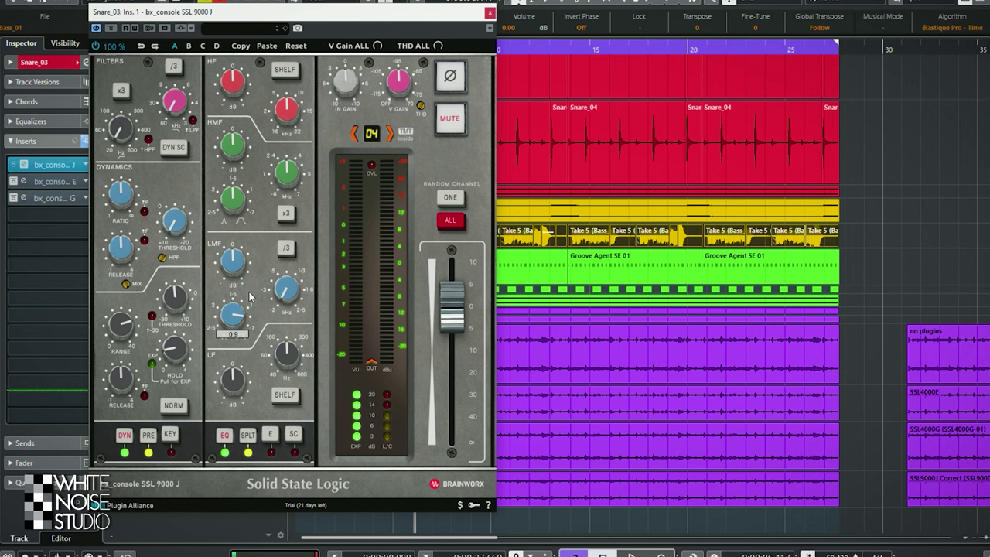
pyautogui.moveTo(232, 261); pyautogui.dragTo(232, 240)
pyautogui.click(23, 164)
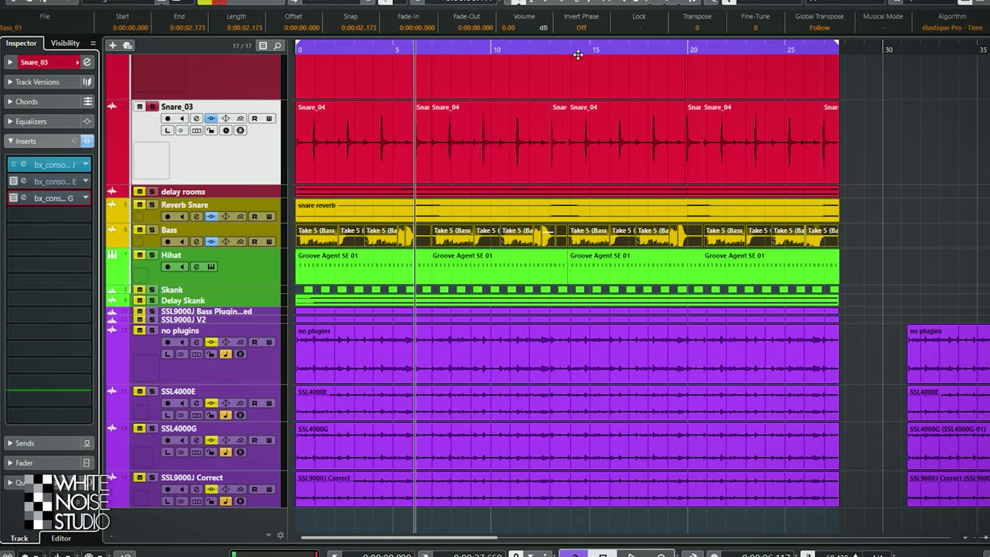
# Step: Play Snare_03 through the SSL 4000 E and SSL 4000 G in turn, toggling the equaliser type on each
pyautogui.click(14, 182)
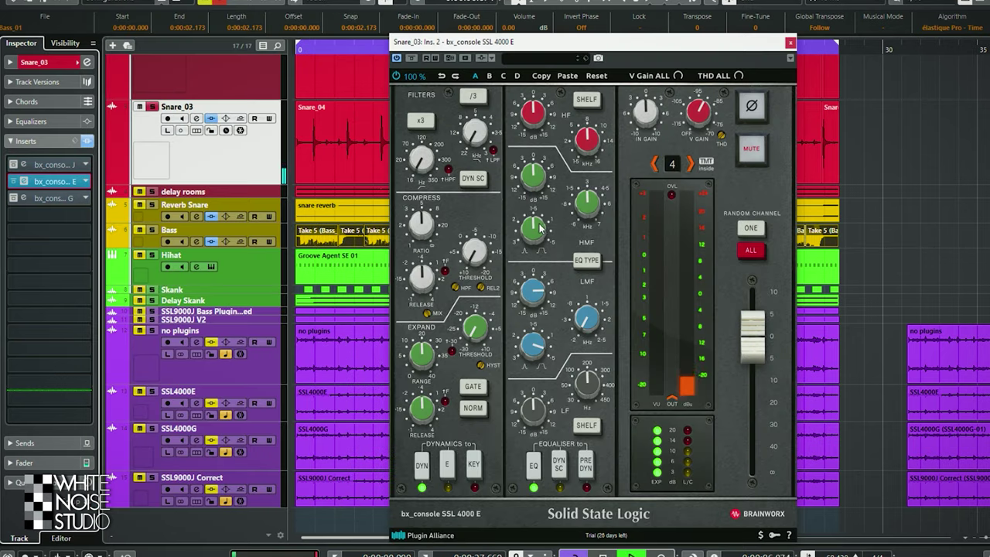
pyautogui.click(587, 262)
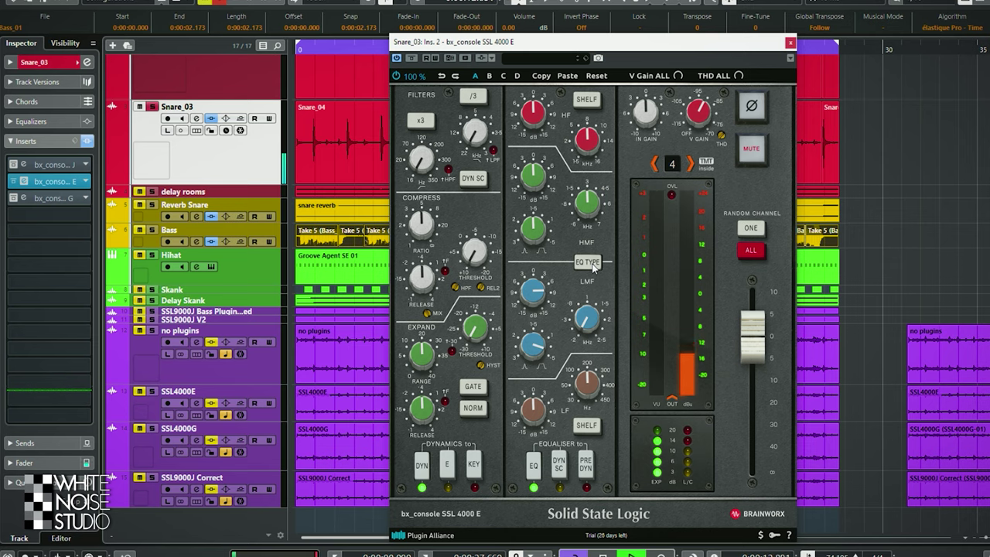
pyautogui.click(592, 264)
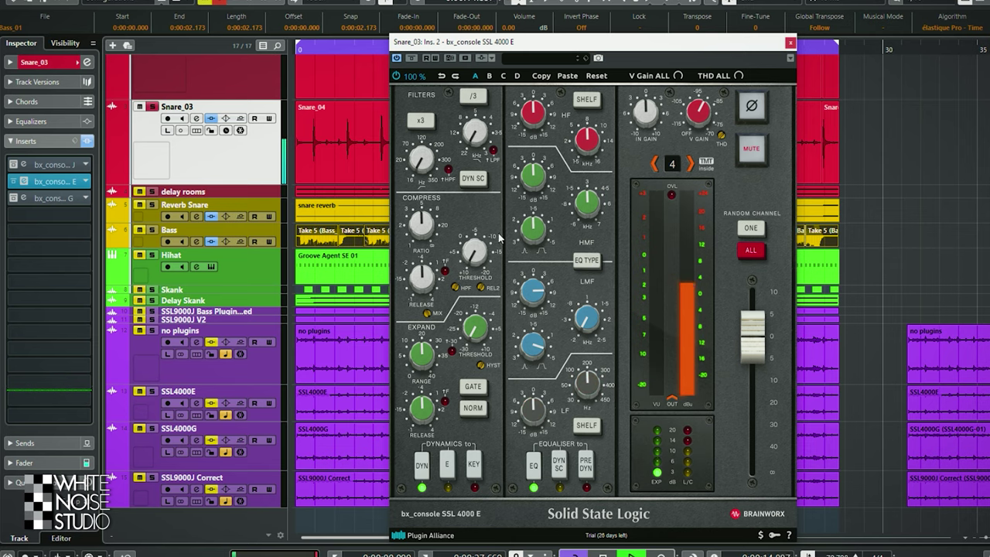
pyautogui.click(53, 198)
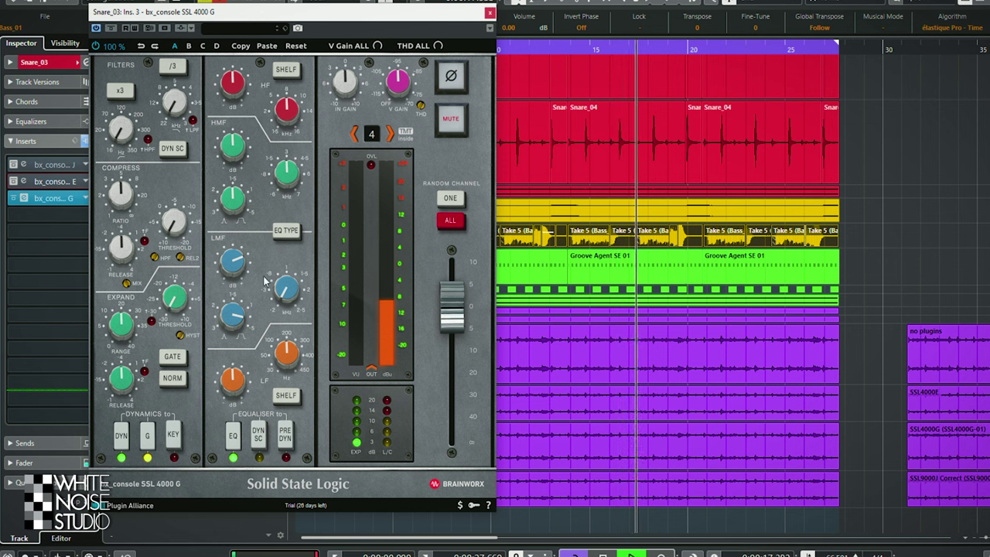
pyautogui.click(290, 232)
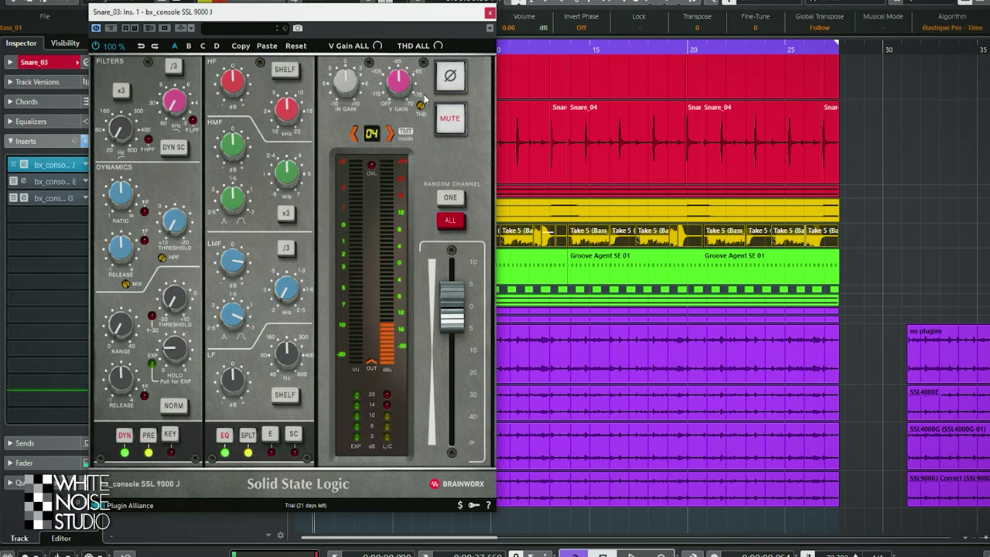
# Step: Play the snare through the SSL 9000 J and engage its equaliser's E mode
pyautogui.press('space')
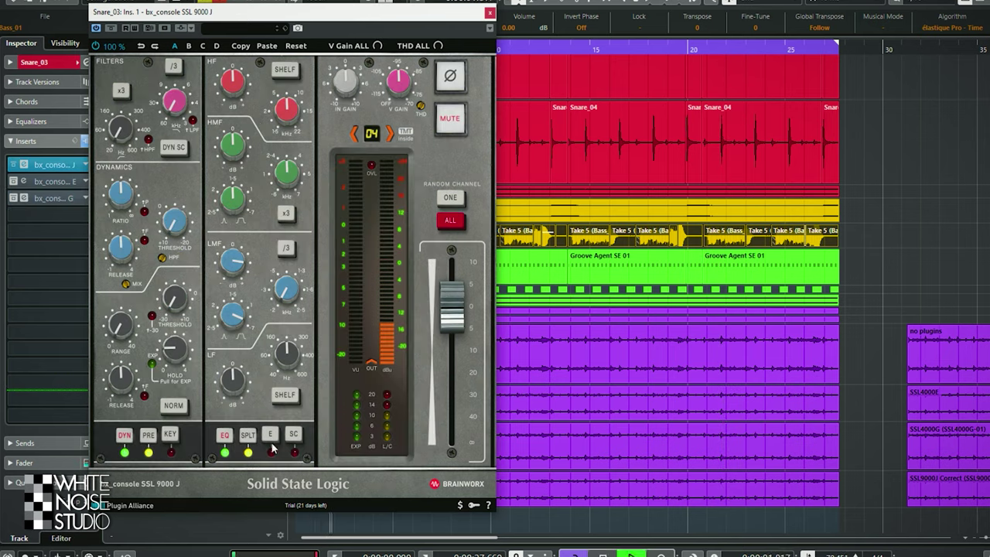
pyautogui.click(271, 437)
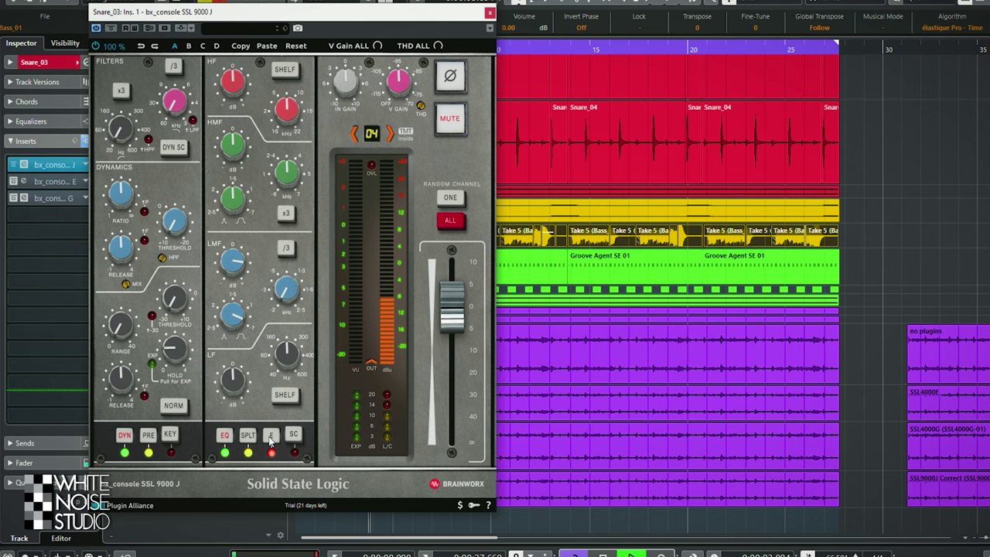